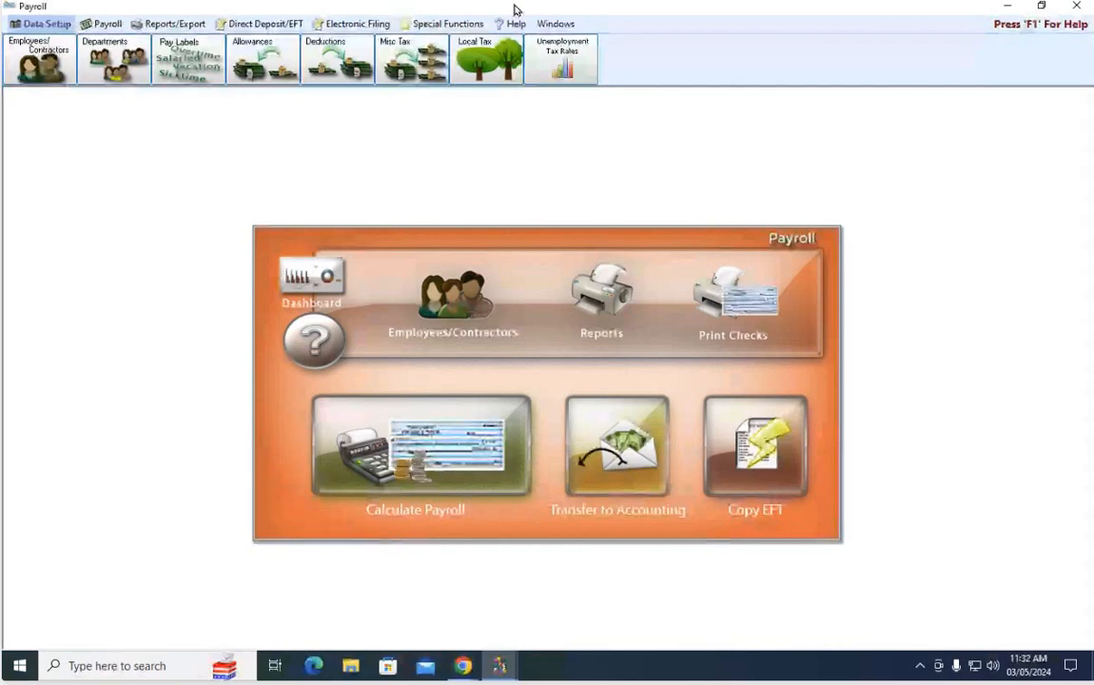
Open the options for the Payroll History Report from the history reports among the pay reports.
{"action": "left_click", "coordinate": [176, 24]}
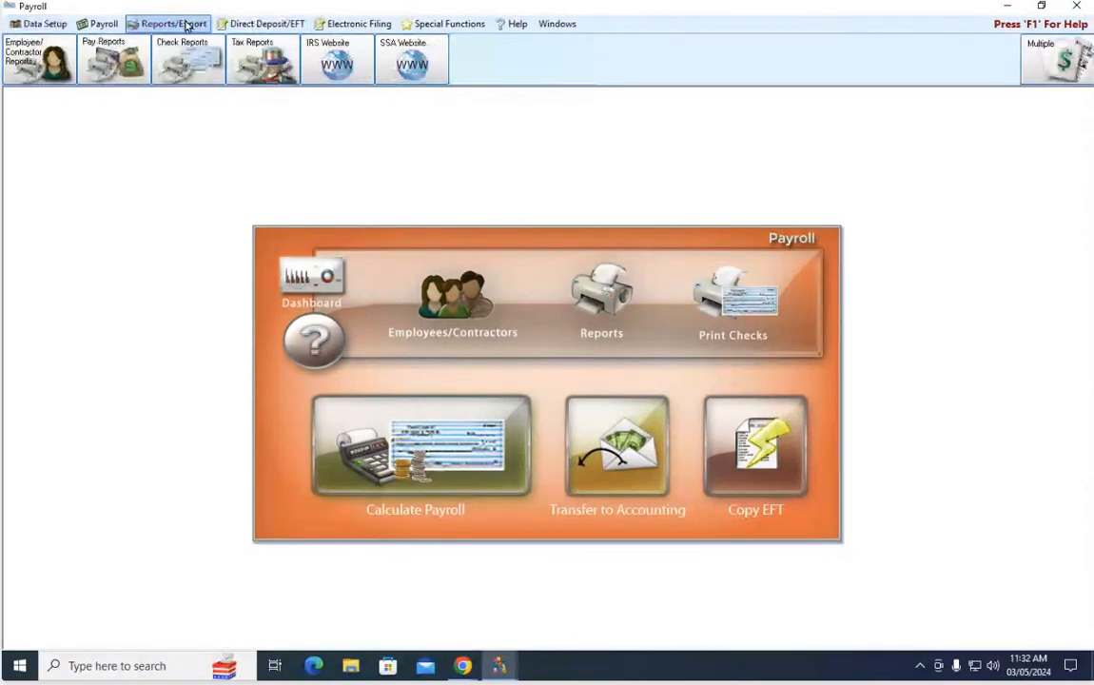
{"action": "left_click", "coordinate": [42, 71]}
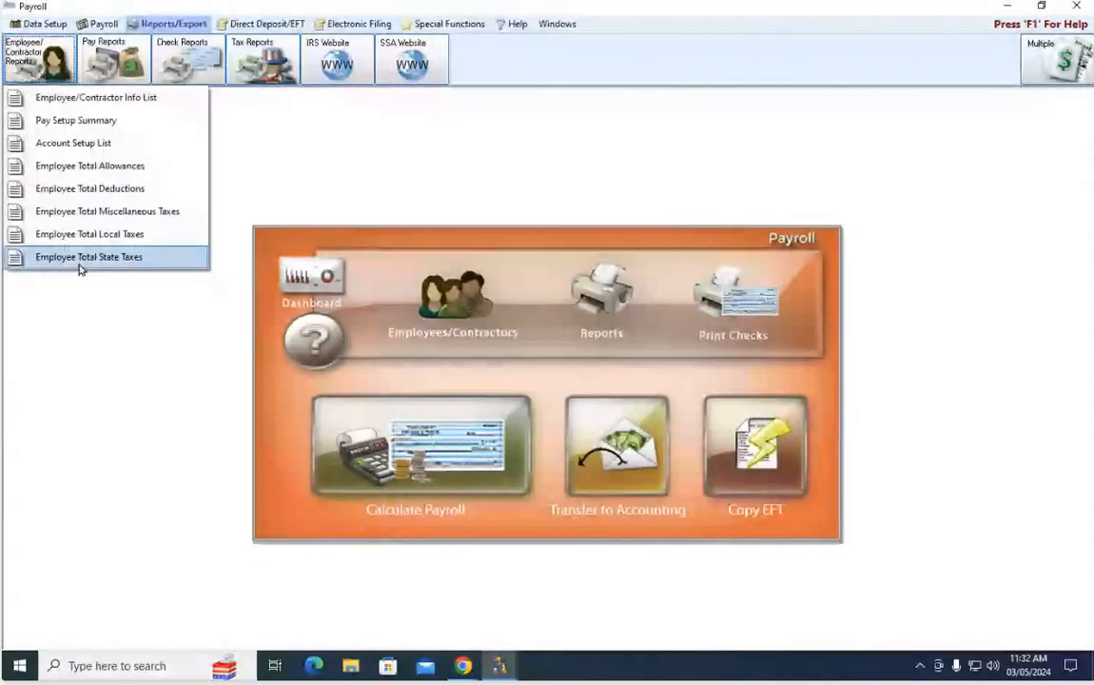
{"action": "left_click", "coordinate": [104, 74]}
{"action": "left_click", "coordinate": [104, 74]}
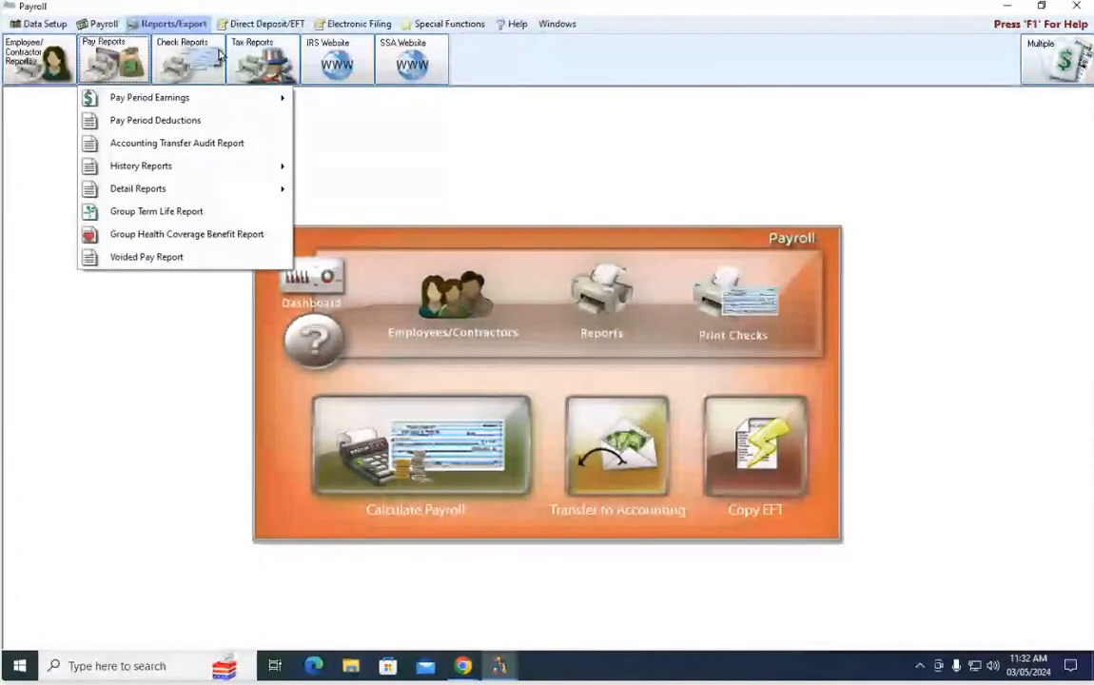
{"action": "left_click", "coordinate": [347, 97]}
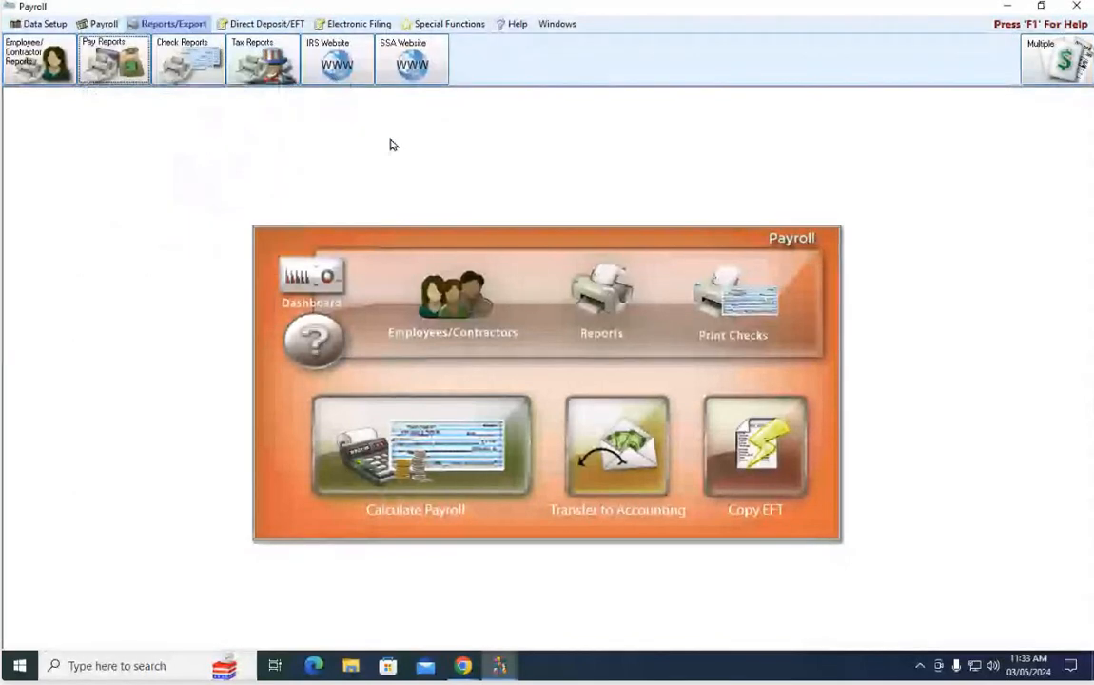
{"action": "left_click", "coordinate": [120, 64]}
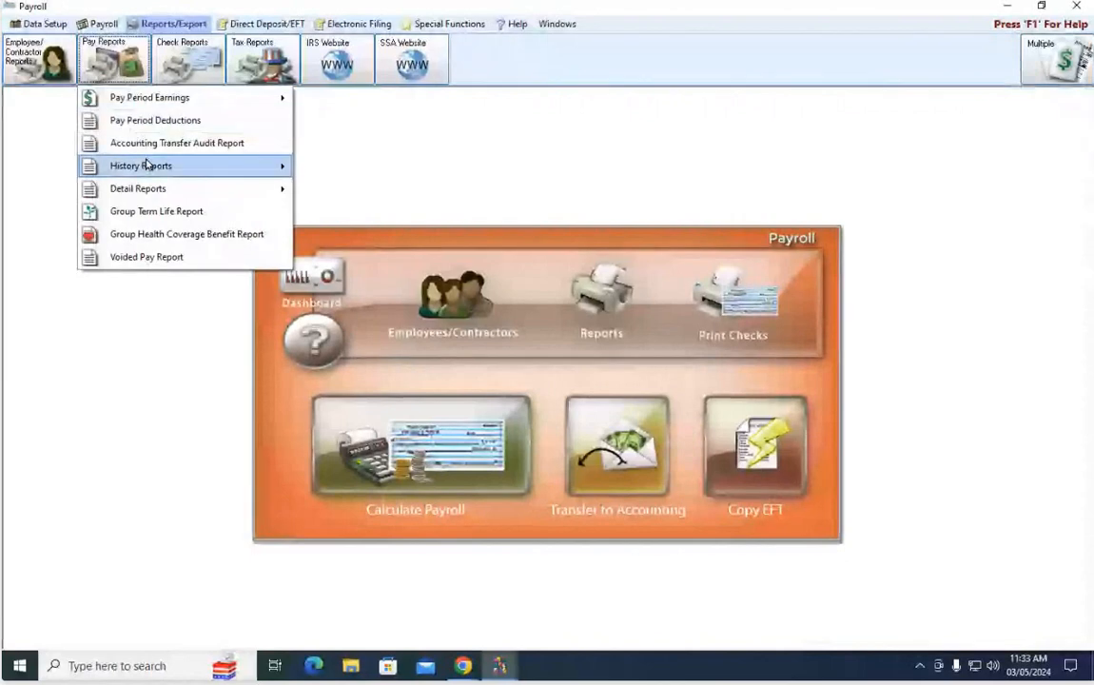
{"action": "mouse_move", "coordinate": [145, 165]}
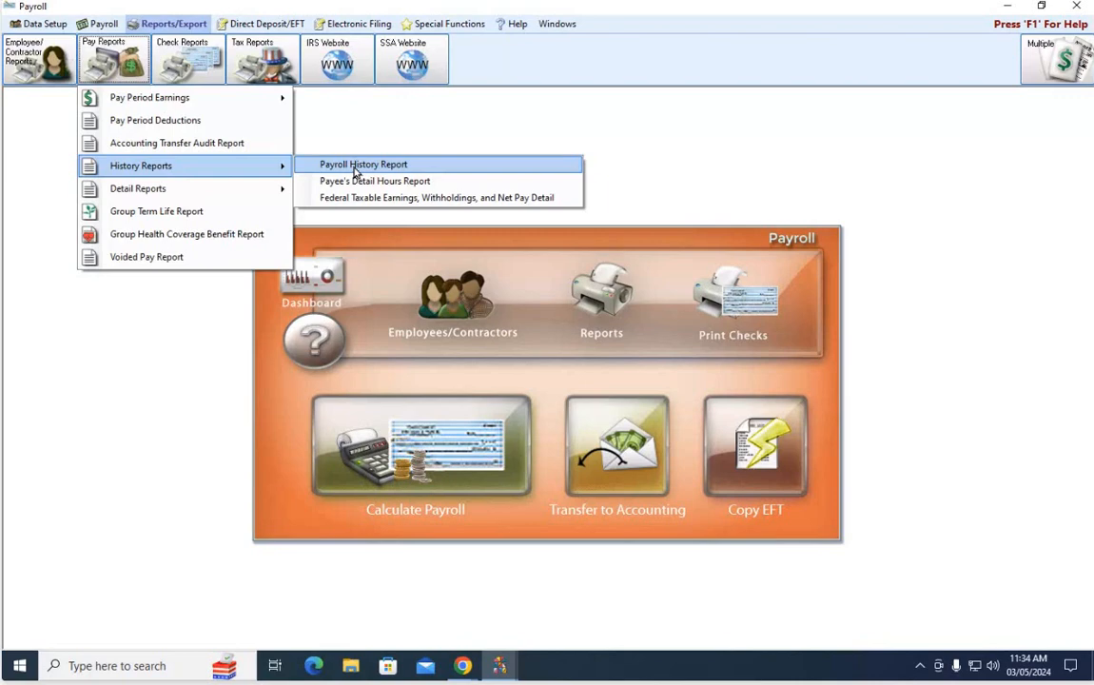
{"action": "left_click", "coordinate": [354, 167]}
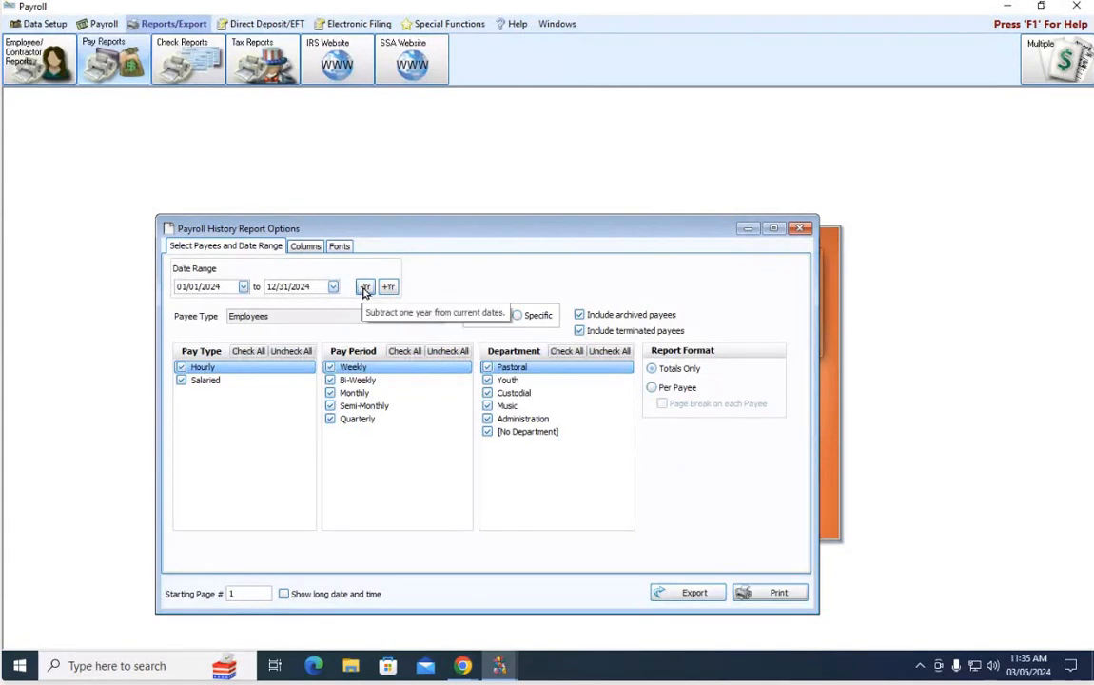
Shift the report's date range back to 2023, return it to 2024, and open the payee type choices.
{"action": "left_click", "coordinate": [364, 289]}
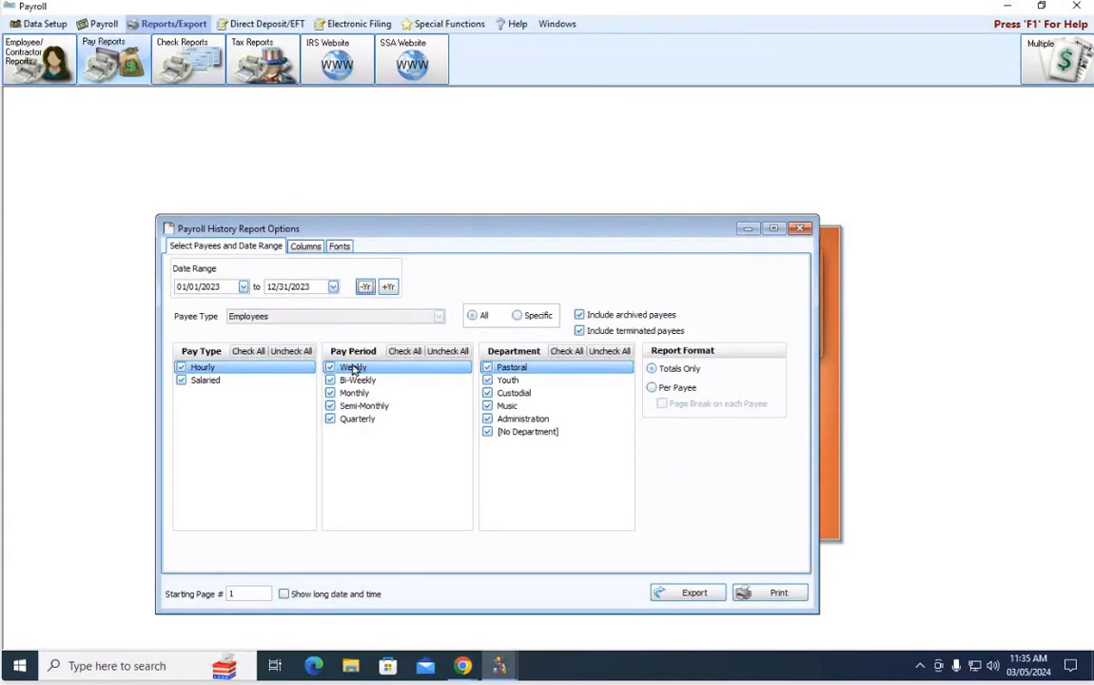
{"action": "left_click", "coordinate": [389, 287]}
{"action": "left_click", "coordinate": [361, 316]}
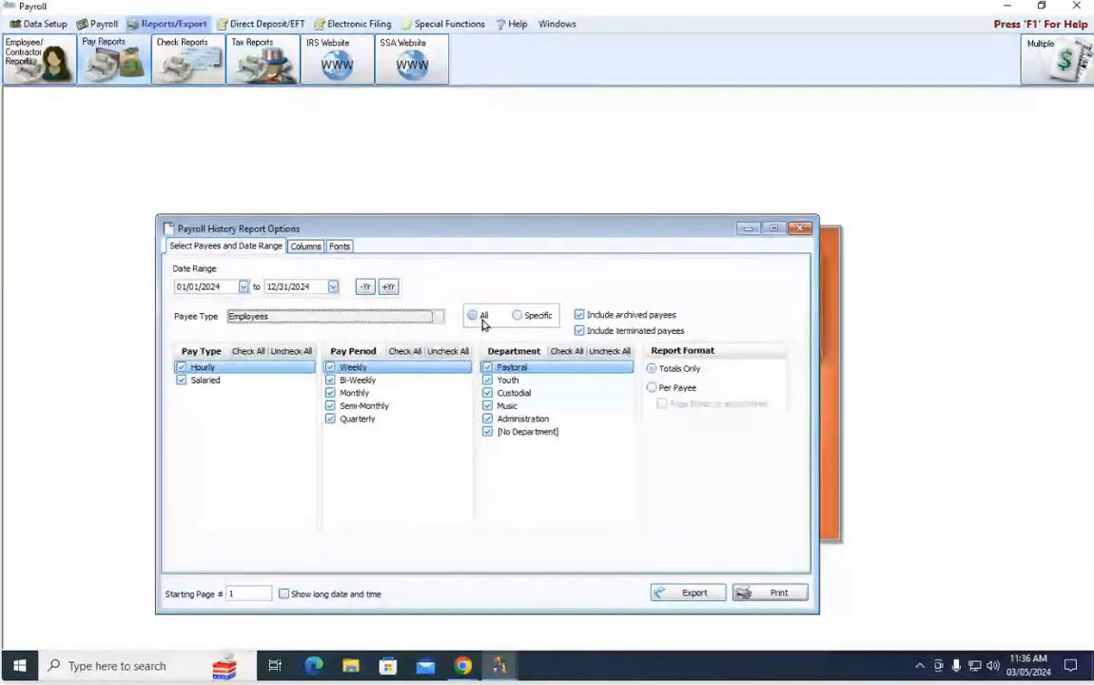
Try restricting the report to specific payees, recheck the whole payee list, and return the selection to All.
{"action": "left_click", "coordinate": [518, 317]}
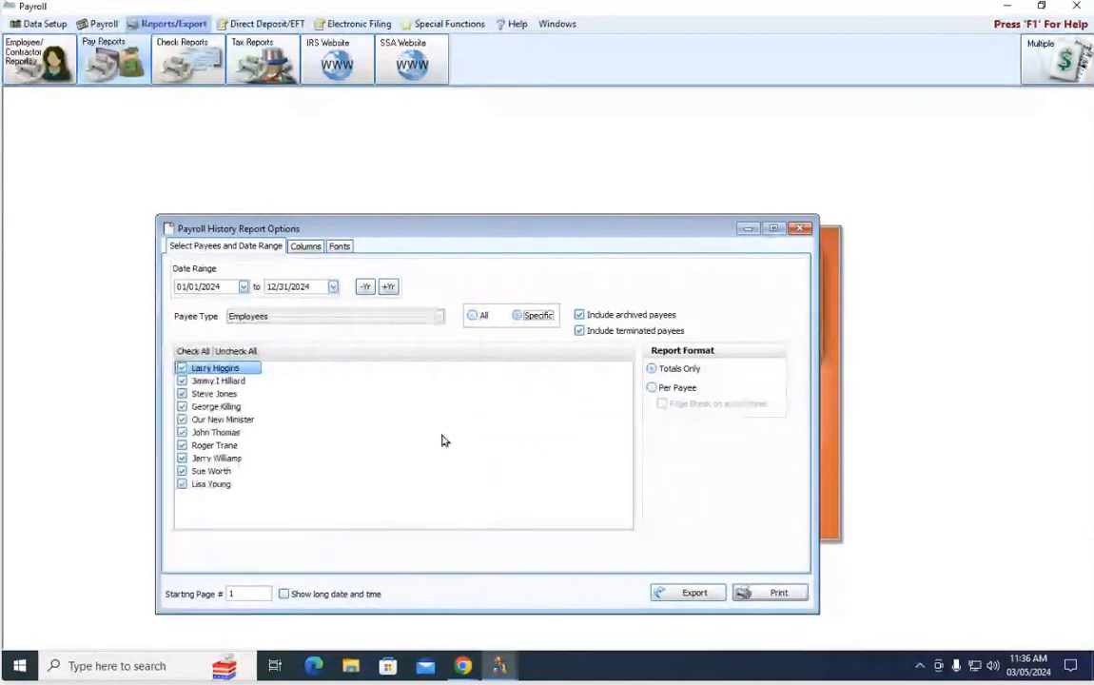
{"action": "left_click", "coordinate": [236, 351]}
{"action": "left_click", "coordinate": [181, 368]}
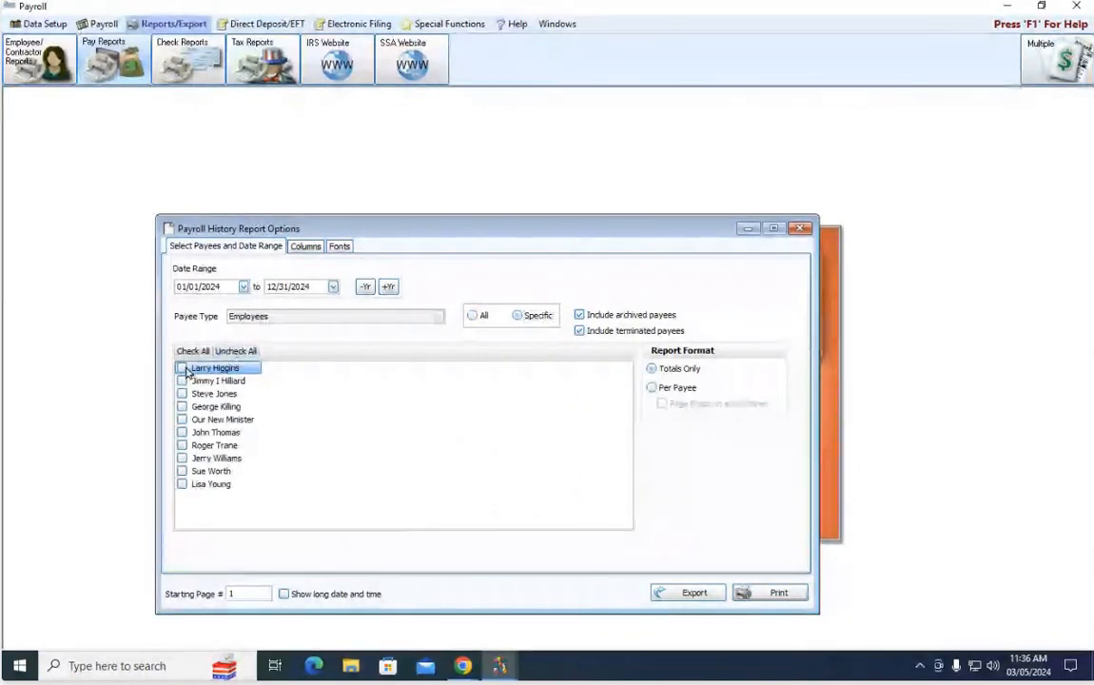
{"action": "left_click", "coordinate": [181, 381]}
{"action": "left_click", "coordinate": [182, 432]}
{"action": "left_click", "coordinate": [182, 445]}
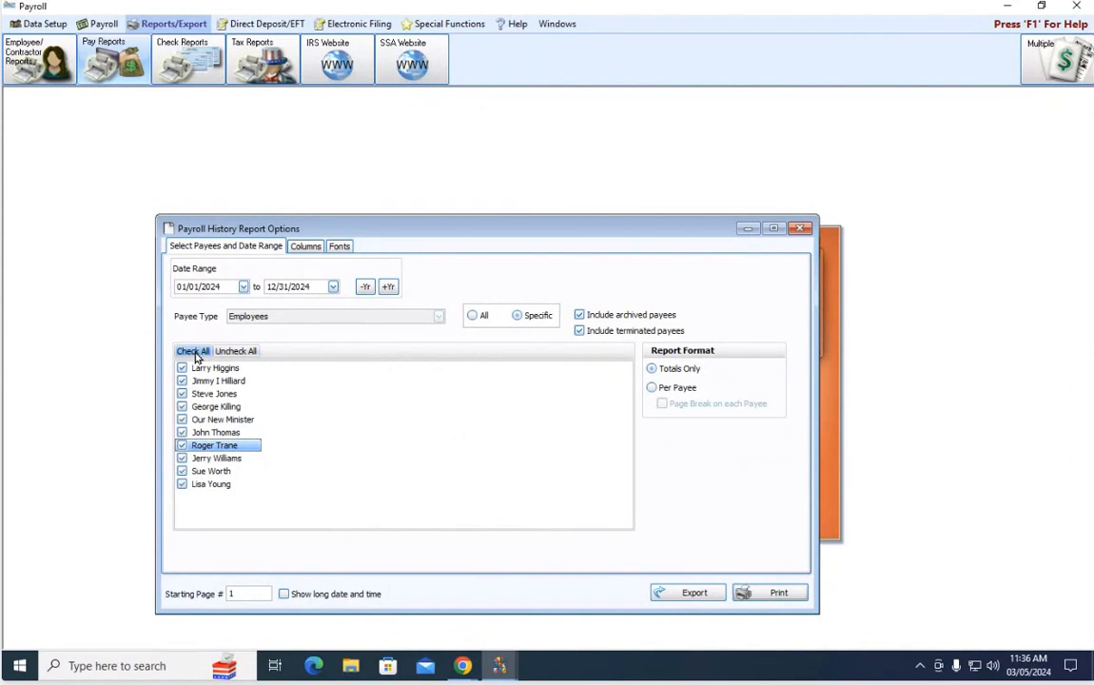
{"action": "left_click", "coordinate": [476, 317]}
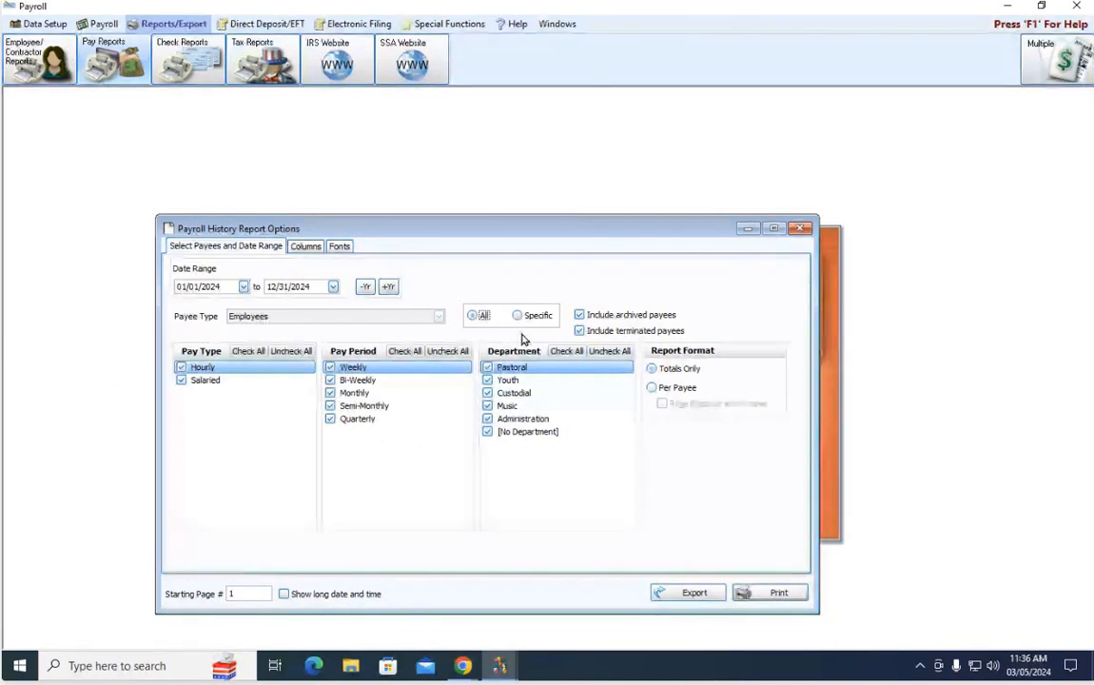
Try excluding the Salaried pay type and all departments, and recheck every pay type and department.
{"action": "left_click", "coordinate": [182, 381]}
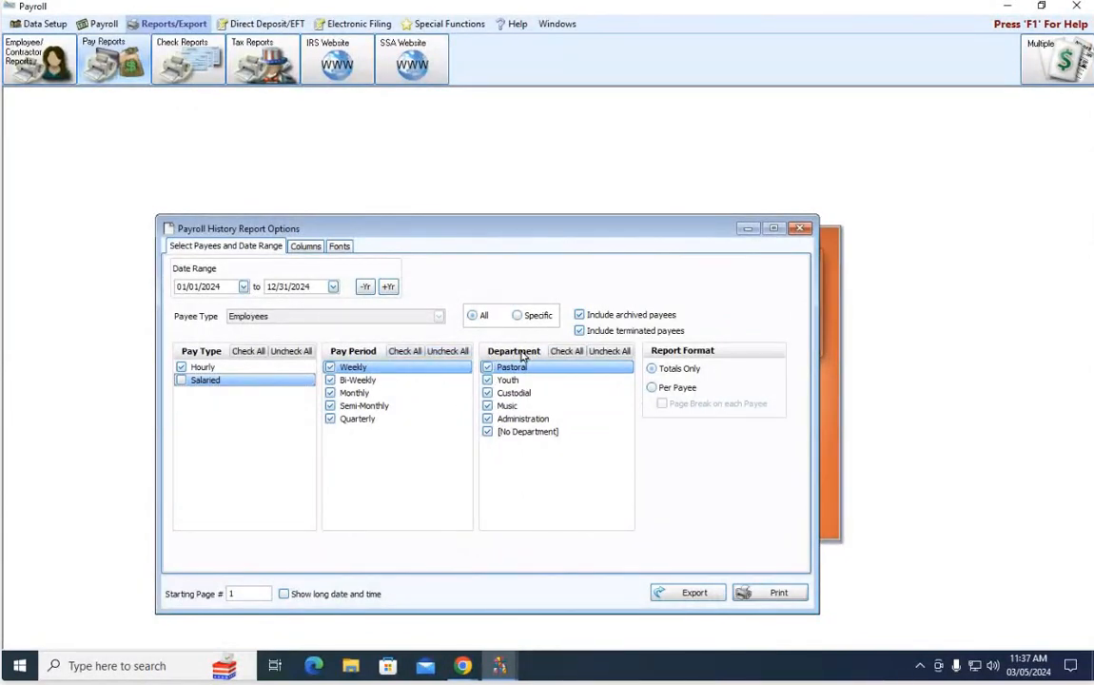
{"action": "left_click", "coordinate": [609, 352]}
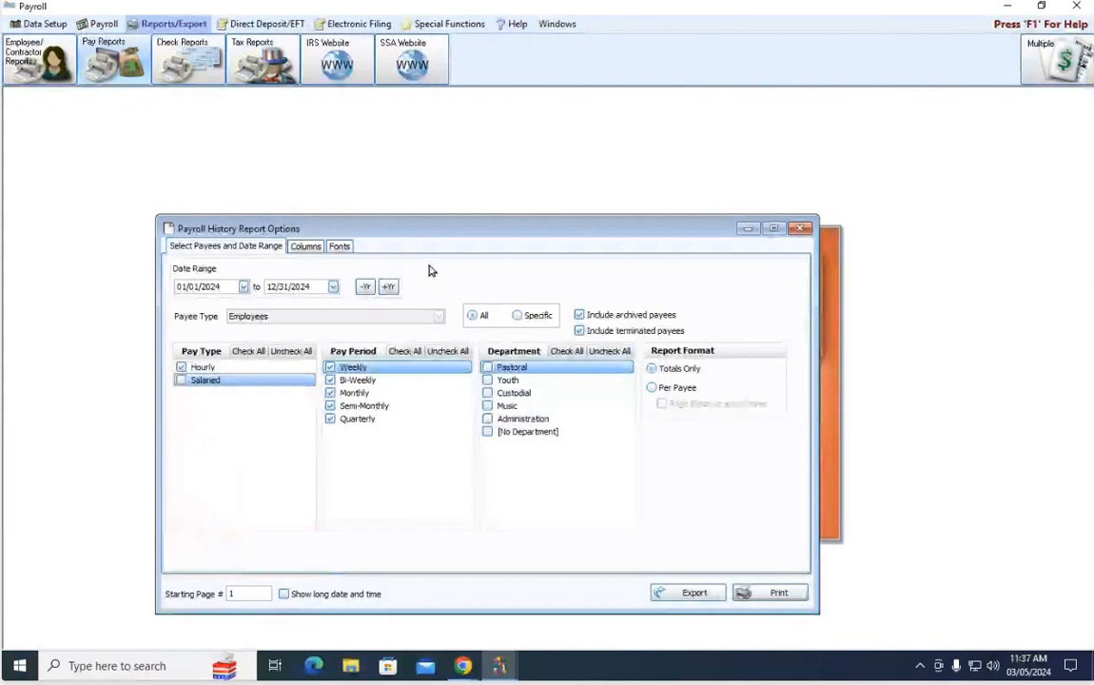
{"action": "left_click", "coordinate": [249, 352]}
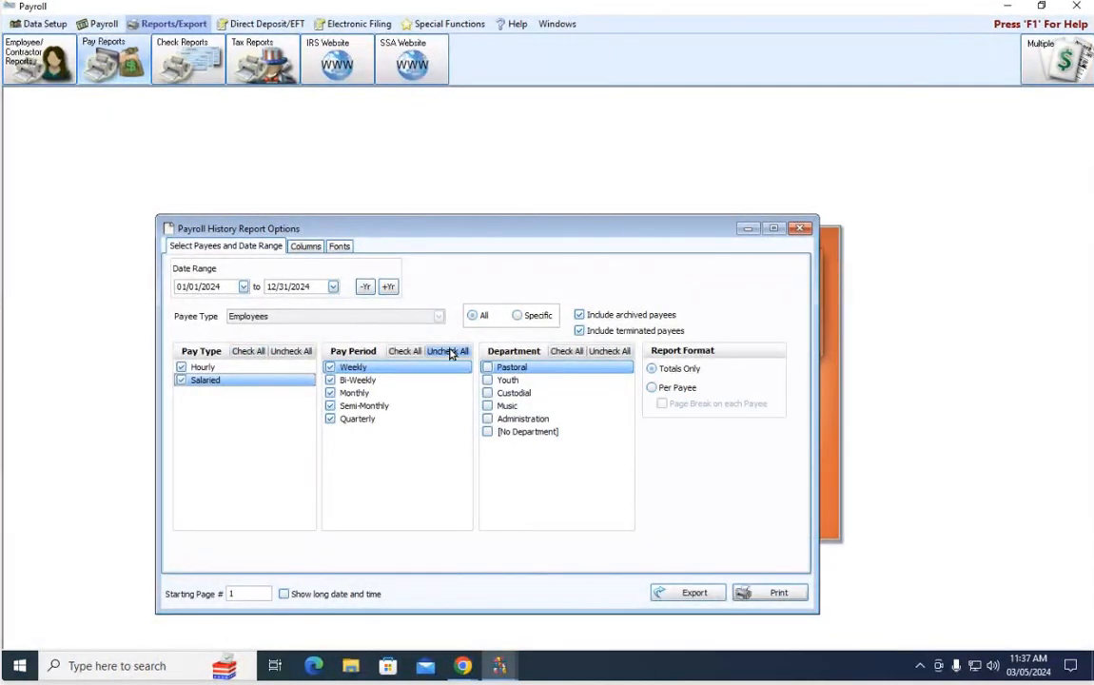
{"action": "left_click", "coordinate": [566, 351]}
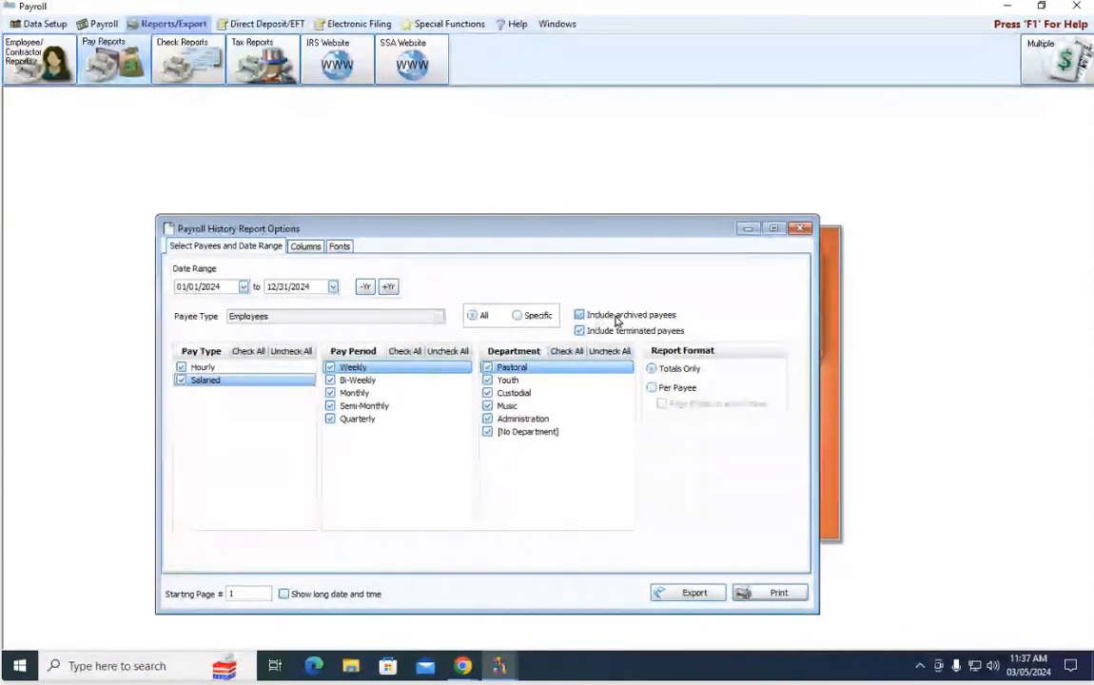
Preview the payroll history in the Per Payee format, look through the employees' monthly figures, and close the preview.
{"action": "left_click", "coordinate": [654, 369]}
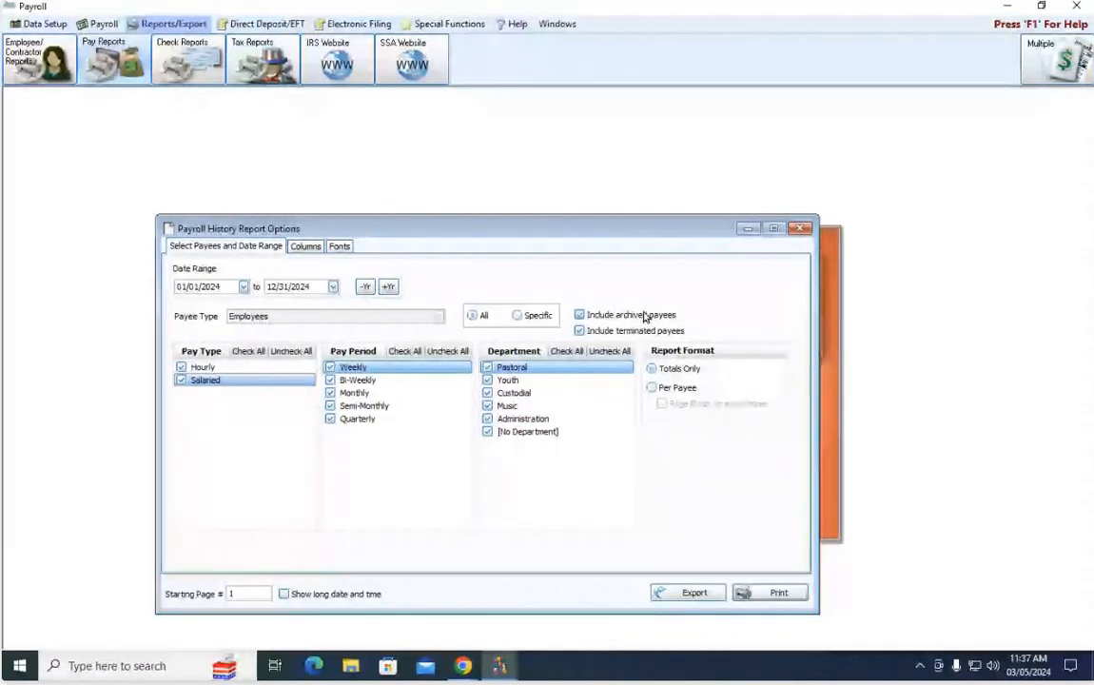
{"action": "left_click", "coordinate": [652, 388]}
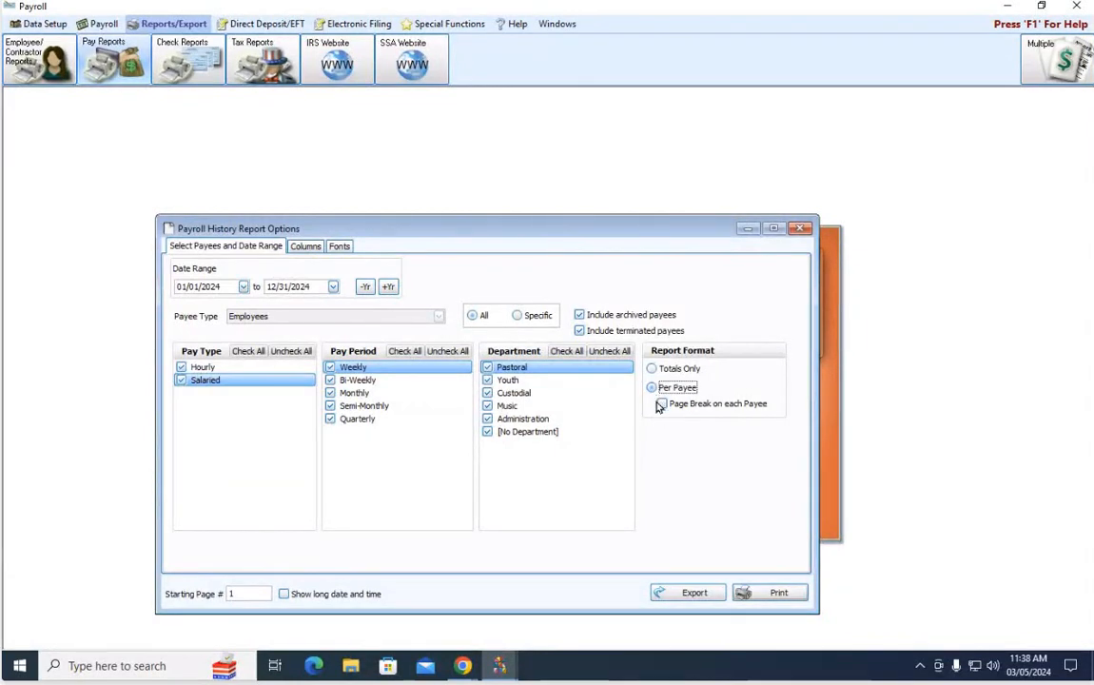
{"action": "left_click", "coordinate": [772, 592]}
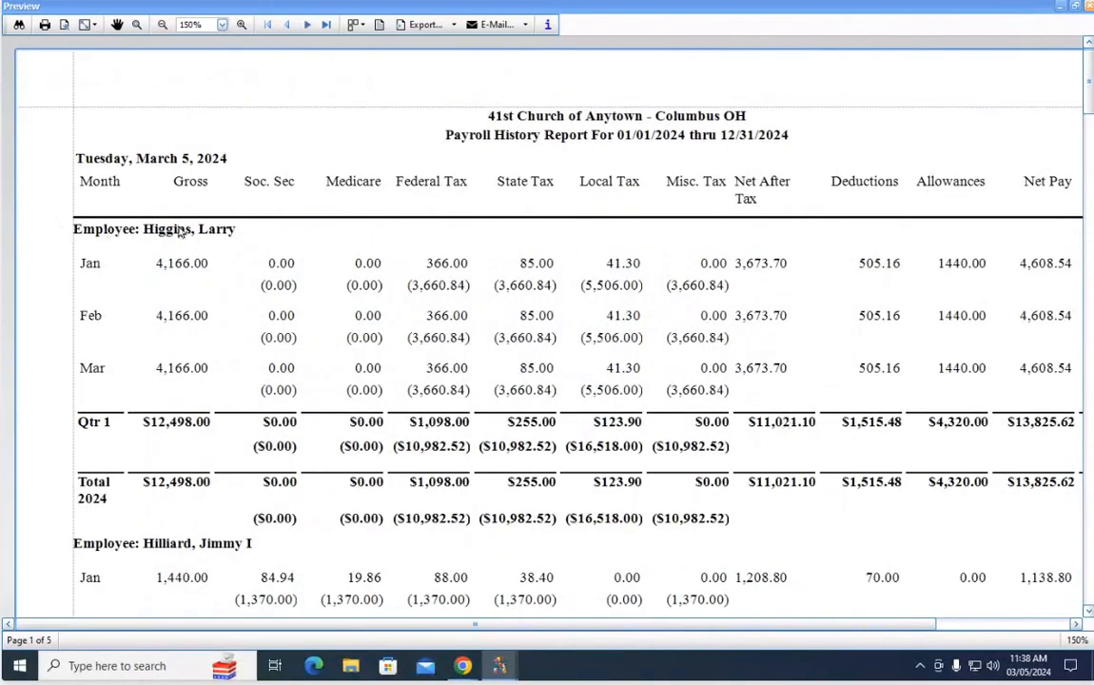
{"action": "scroll", "coordinate": [228, 317], "scroll_direction": "down", "scroll_amount": 1}
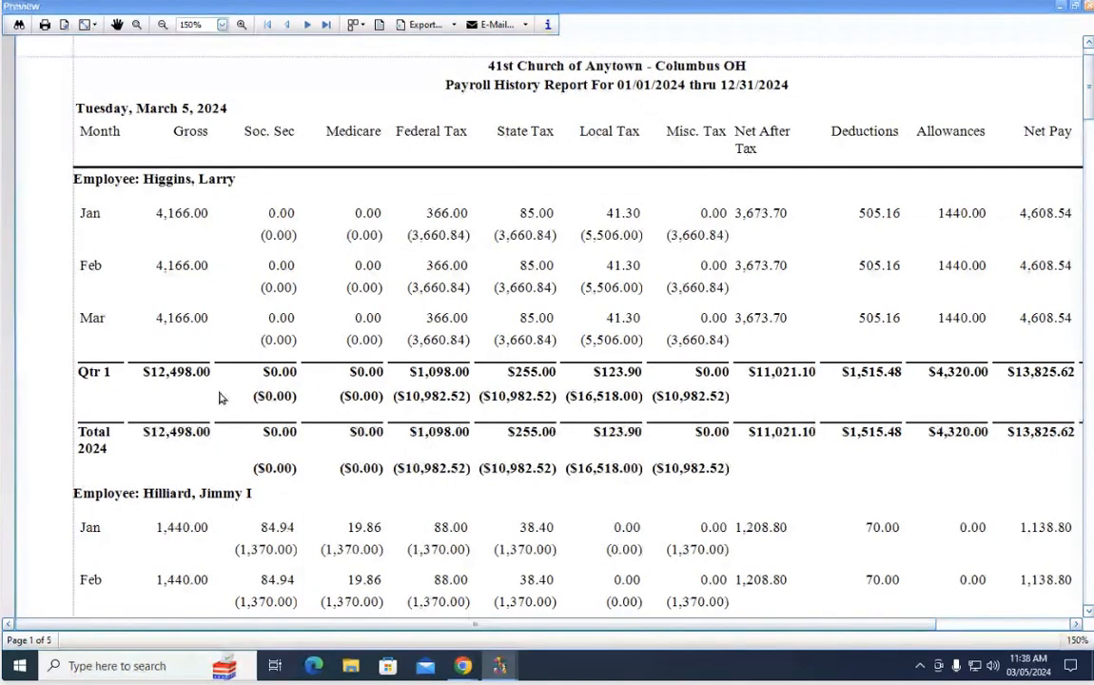
{"action": "scroll", "coordinate": [112, 464], "scroll_direction": "down", "scroll_amount": 1}
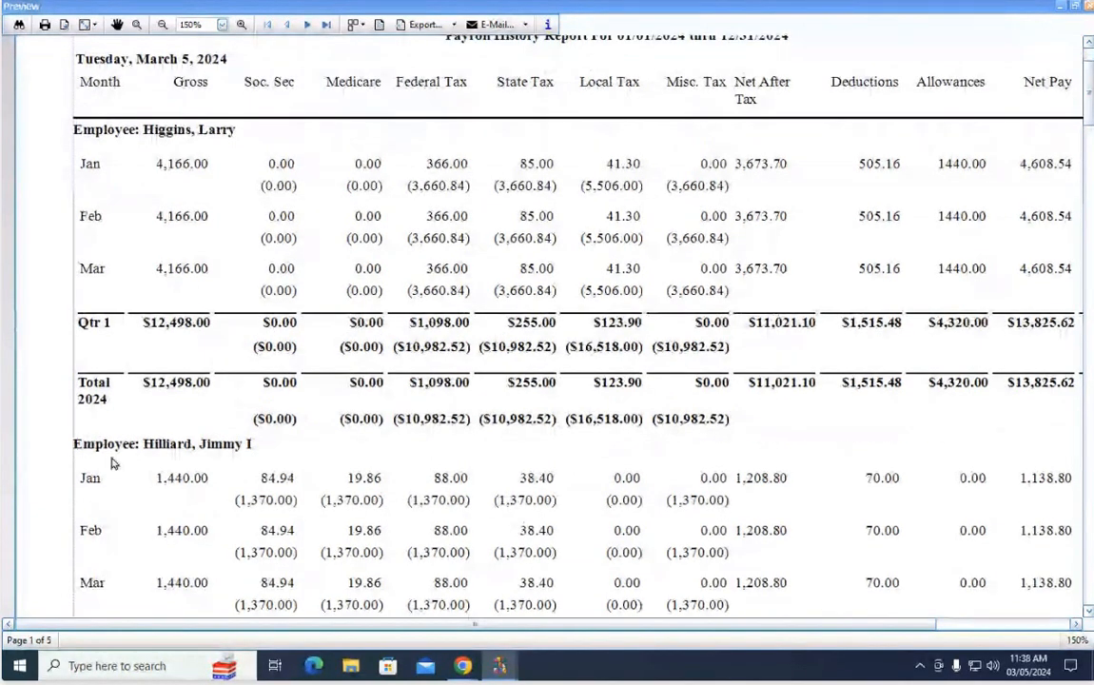
{"action": "scroll", "coordinate": [111, 463], "scroll_direction": "down", "scroll_amount": 2}
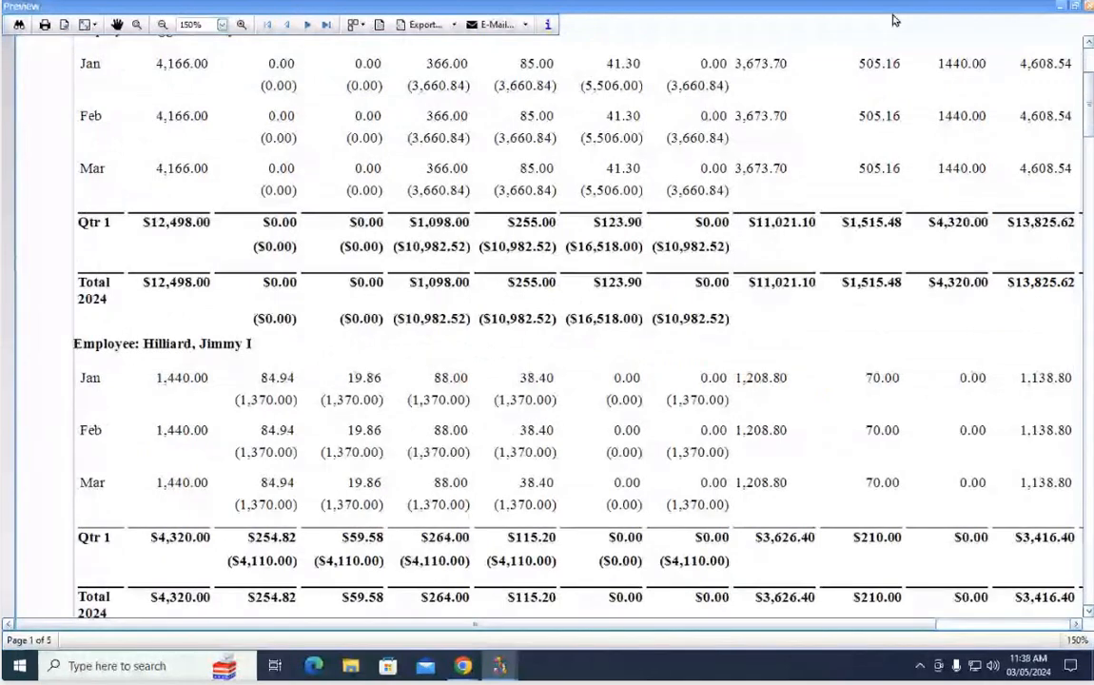
{"action": "left_click", "coordinate": [1086, 5]}
Enable a page break on each payee, preview the report across its separate employee pages, and close the preview.
{"action": "left_click", "coordinate": [663, 404]}
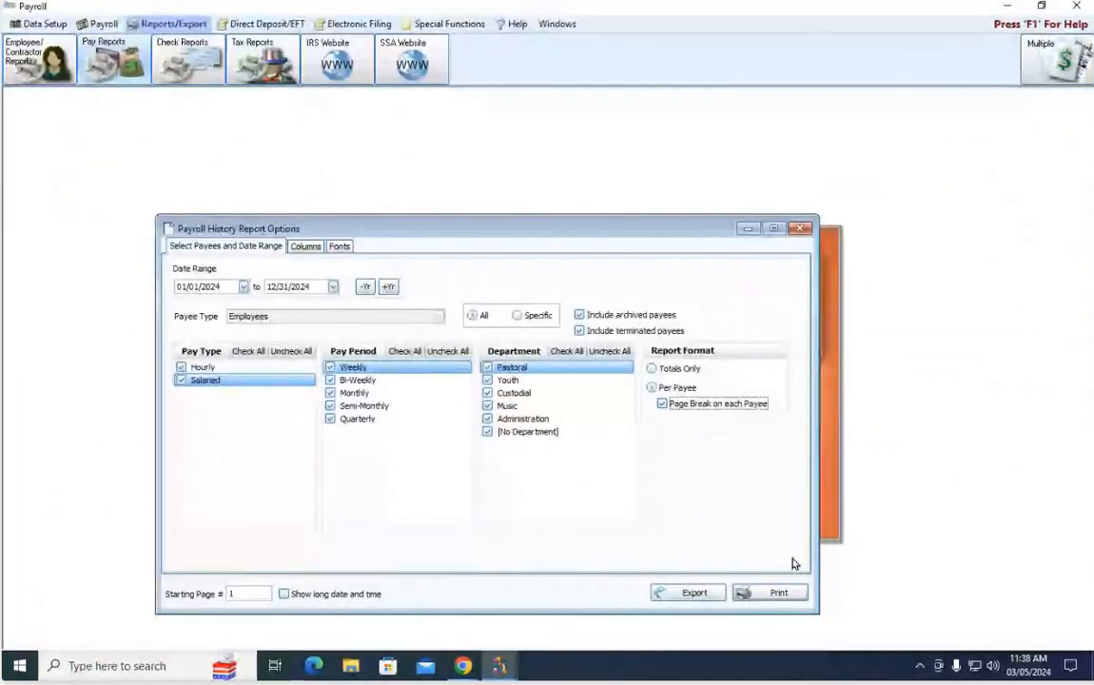
{"action": "left_click", "coordinate": [788, 590]}
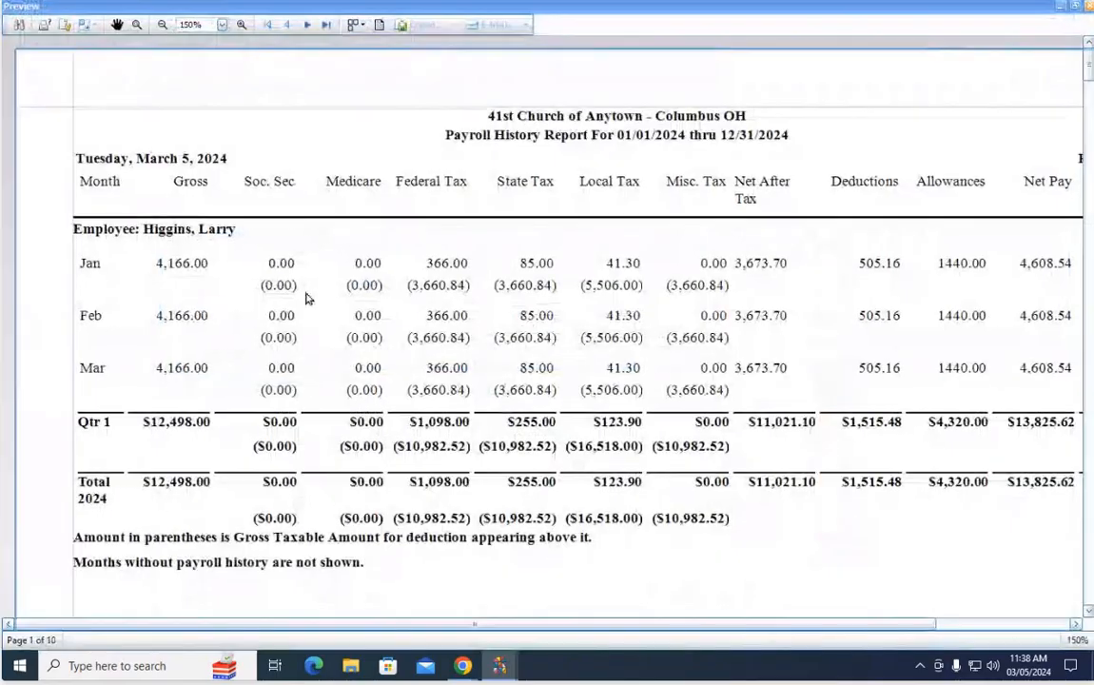
{"action": "scroll", "coordinate": [334, 257], "scroll_direction": "down", "scroll_amount": 5}
{"action": "scroll", "coordinate": [344, 261], "scroll_direction": "down", "scroll_amount": 10}
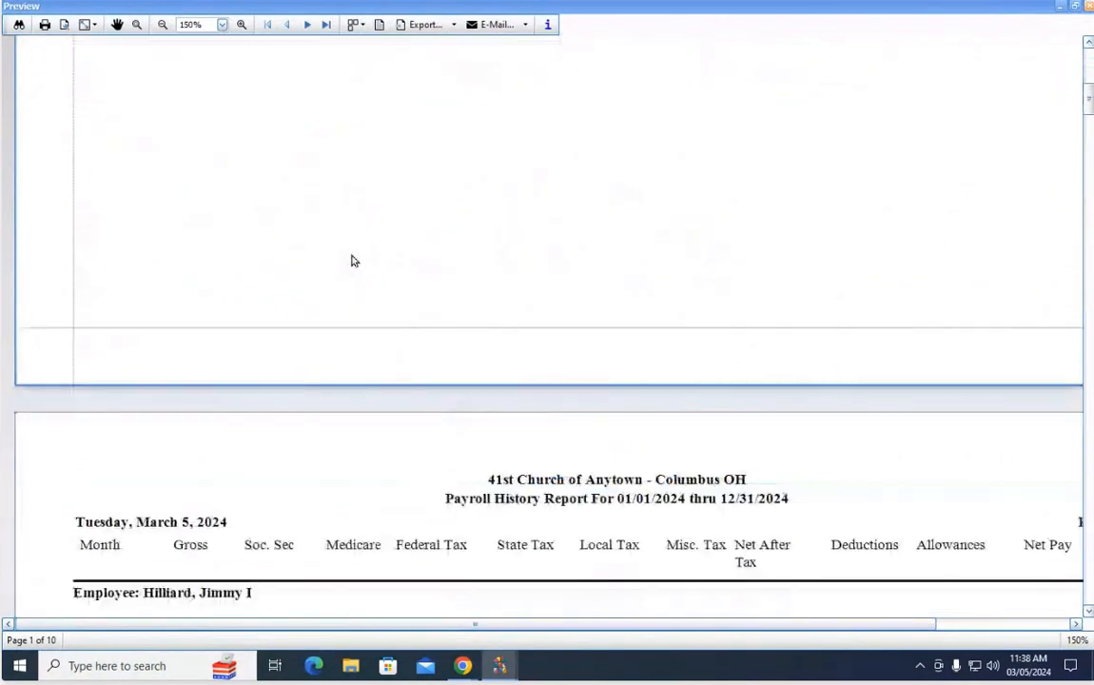
{"action": "scroll", "coordinate": [331, 320], "scroll_direction": "down", "scroll_amount": 15}
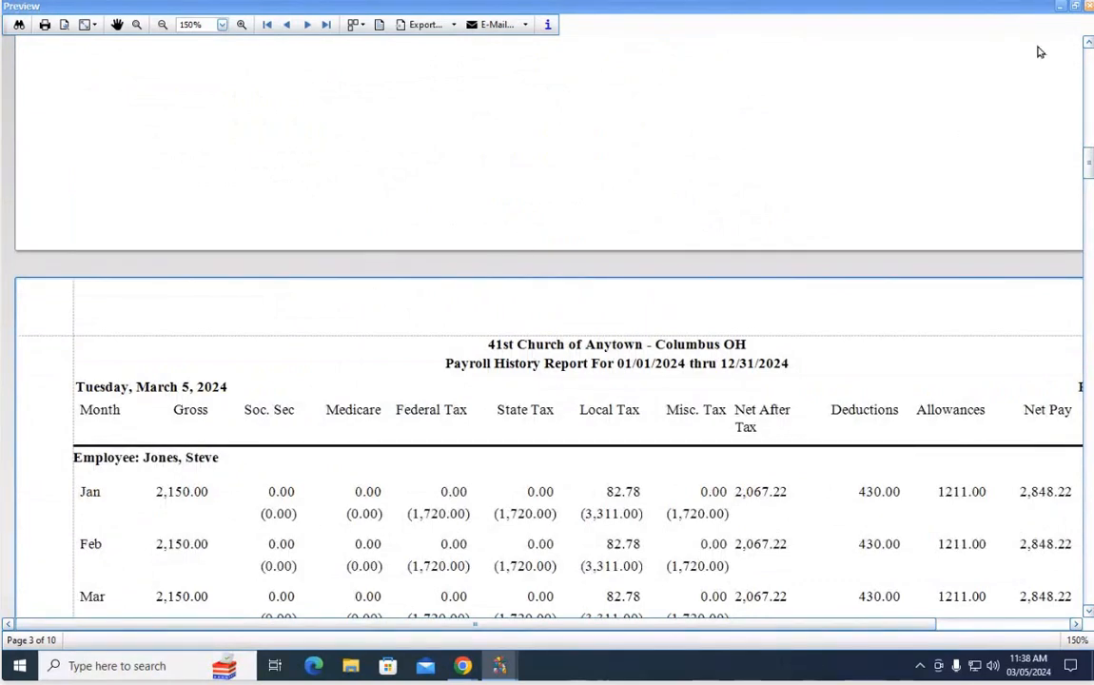
{"action": "left_click", "coordinate": [1089, 7]}
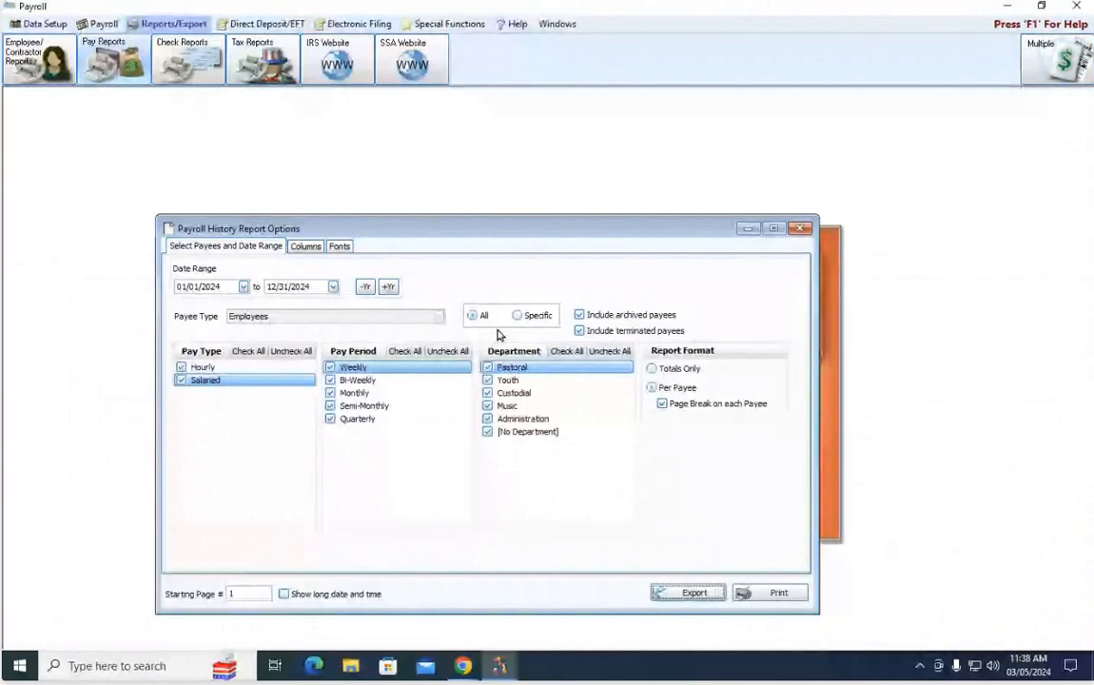
Set the report format to Totals Only and preview the monthly, quarterly and yearly totals with the selection criteria.
{"action": "left_click", "coordinate": [653, 369]}
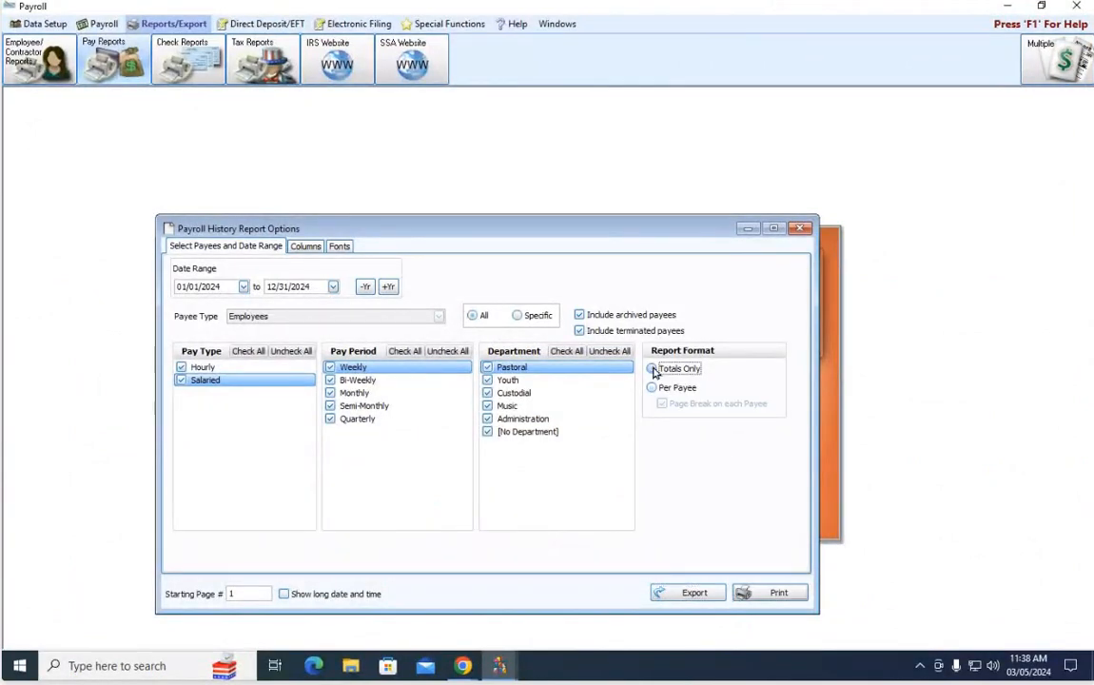
{"action": "left_click", "coordinate": [759, 596]}
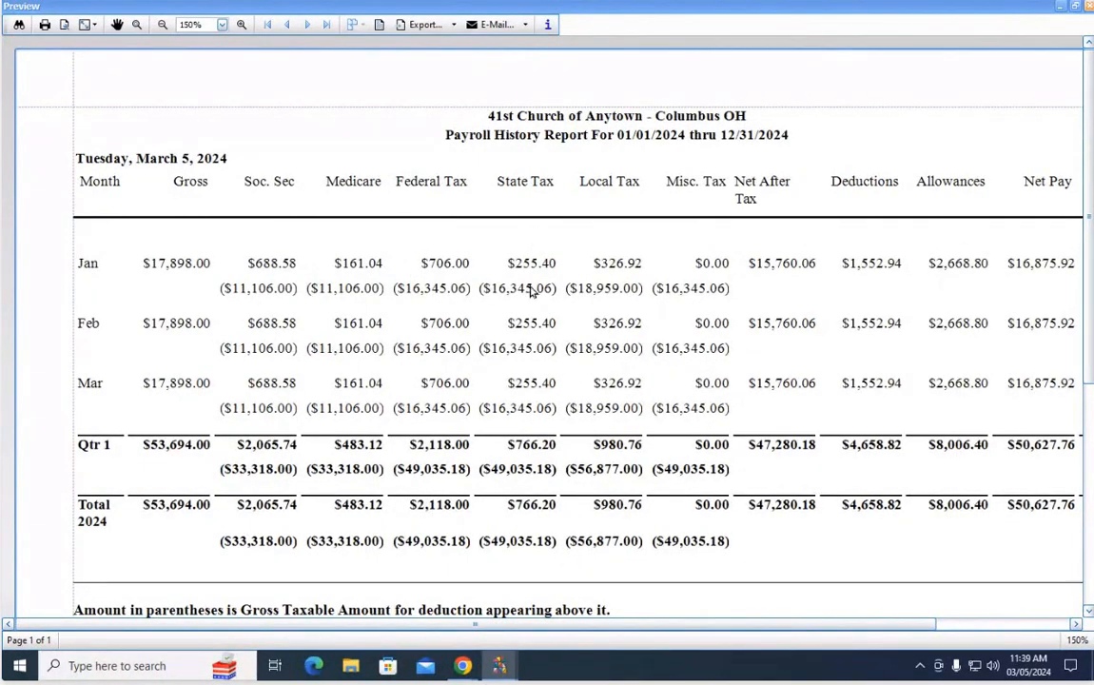
{"action": "scroll", "coordinate": [533, 290], "scroll_direction": "down", "scroll_amount": 2}
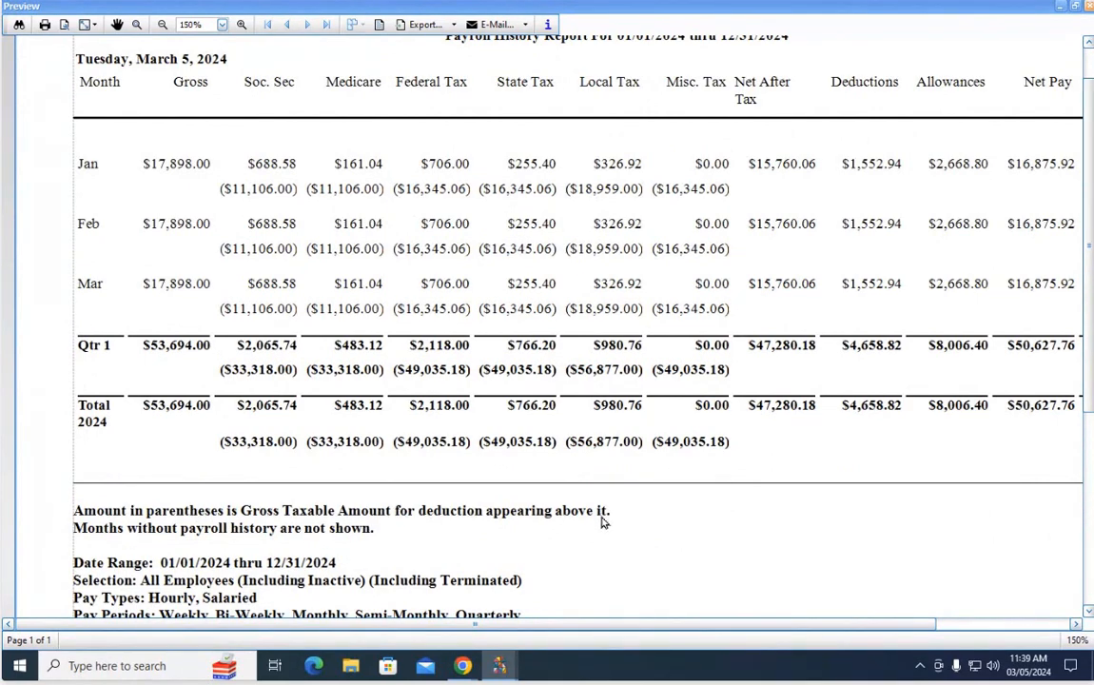
{"action": "scroll", "coordinate": [601, 522], "scroll_direction": "up", "scroll_amount": 2}
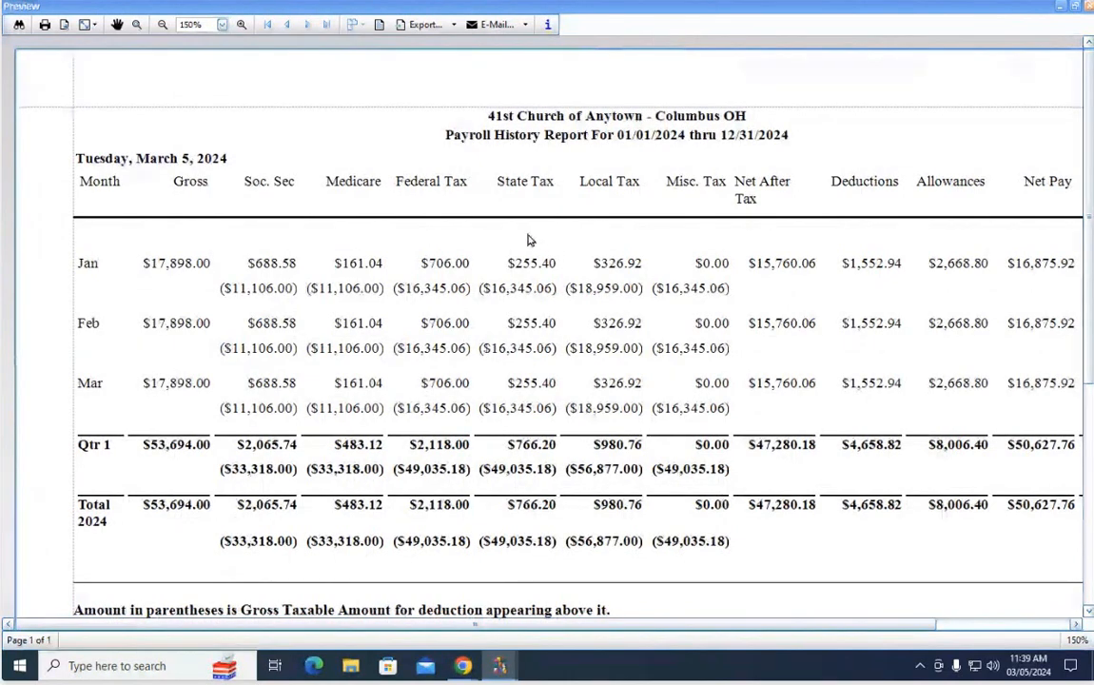
{"action": "scroll", "coordinate": [540, 266], "scroll_direction": "down", "scroll_amount": 4}
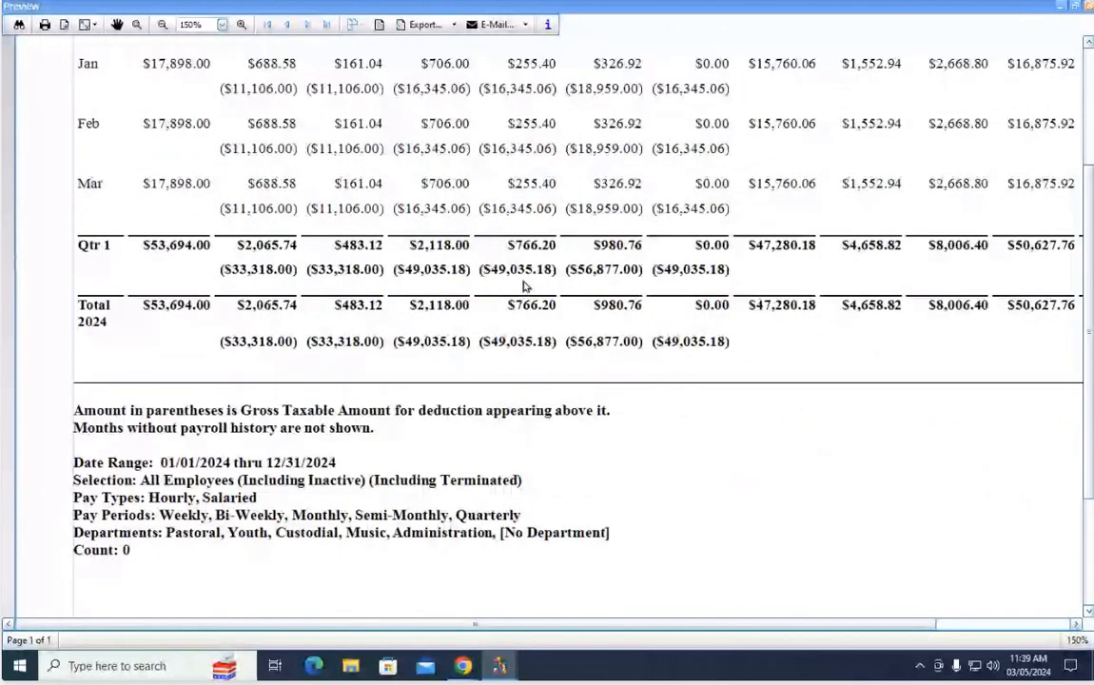
{"action": "scroll", "coordinate": [533, 348], "scroll_direction": "up", "scroll_amount": 4}
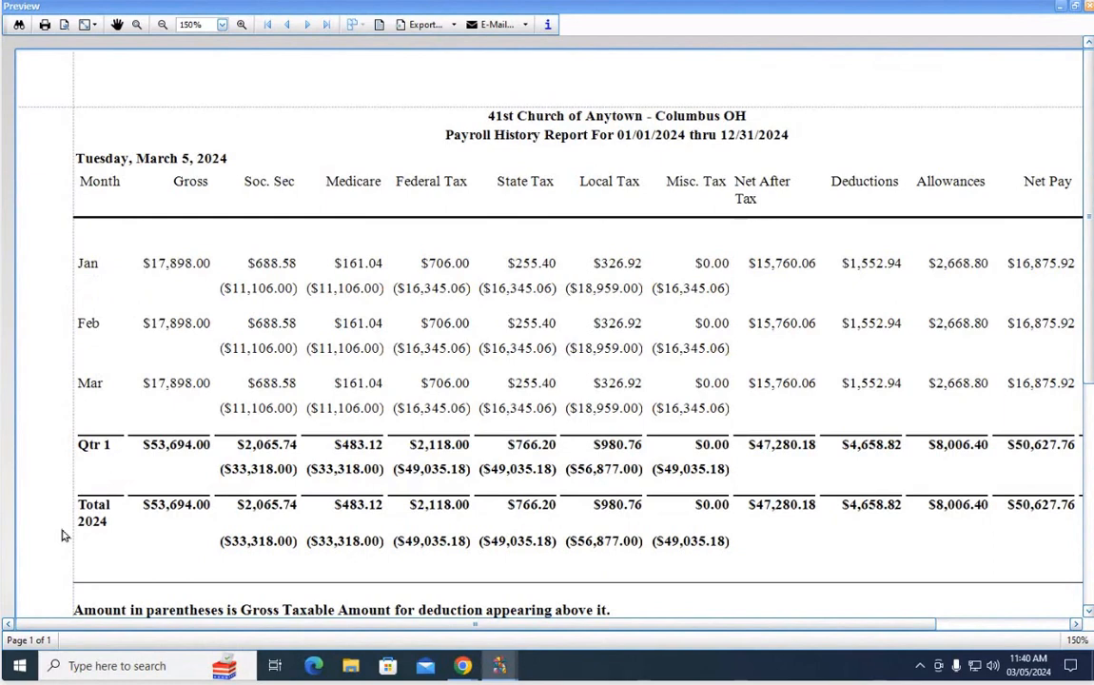
{"action": "scroll", "coordinate": [200, 369], "scroll_direction": "down", "scroll_amount": 1}
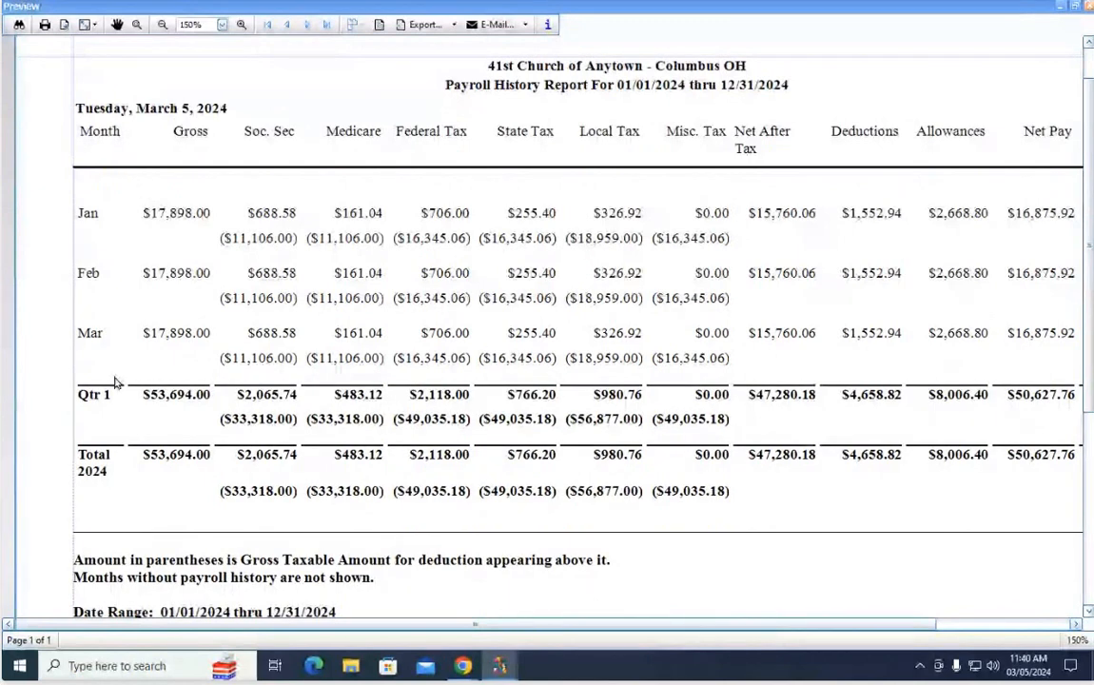
Review the Totals Only payroll history from the monthly figures down to the selection criteria, and close the preview.
{"action": "scroll", "coordinate": [181, 394], "scroll_direction": "down", "scroll_amount": 1}
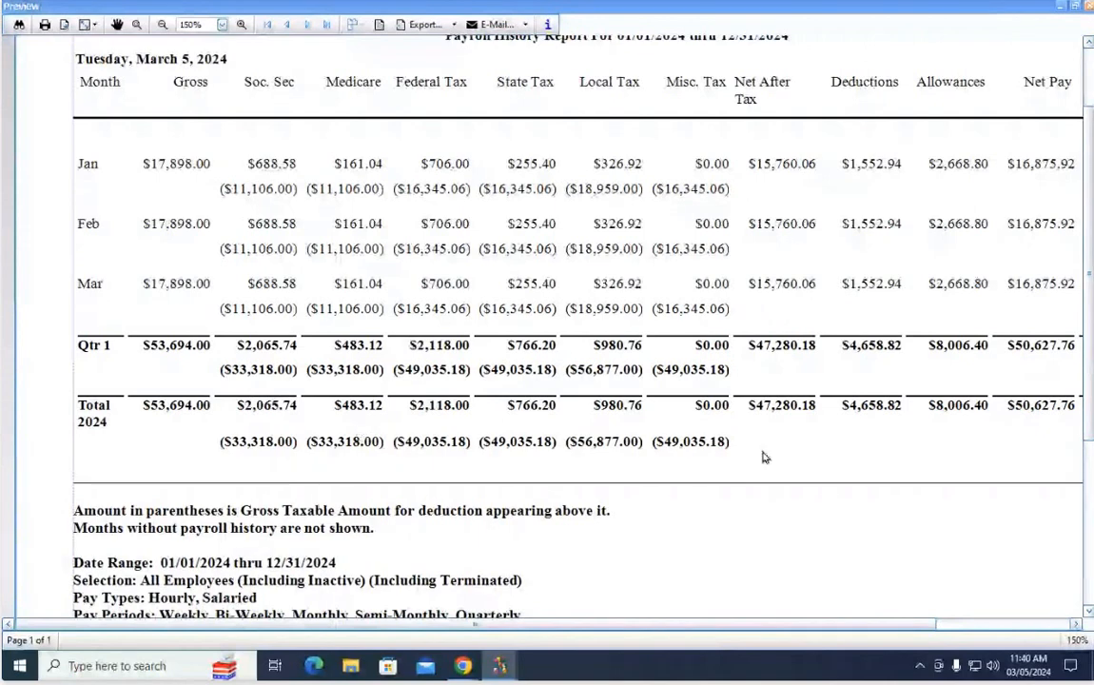
{"action": "scroll", "coordinate": [332, 426], "scroll_direction": "down", "scroll_amount": 2}
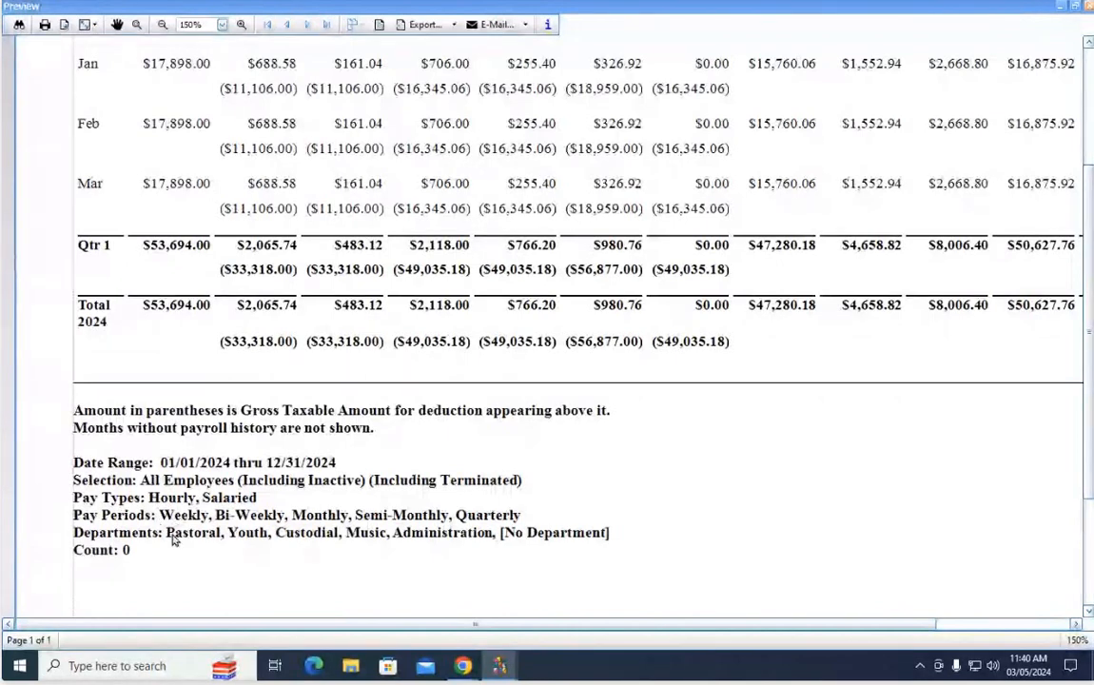
{"action": "scroll", "coordinate": [585, 409], "scroll_direction": "up", "scroll_amount": 1}
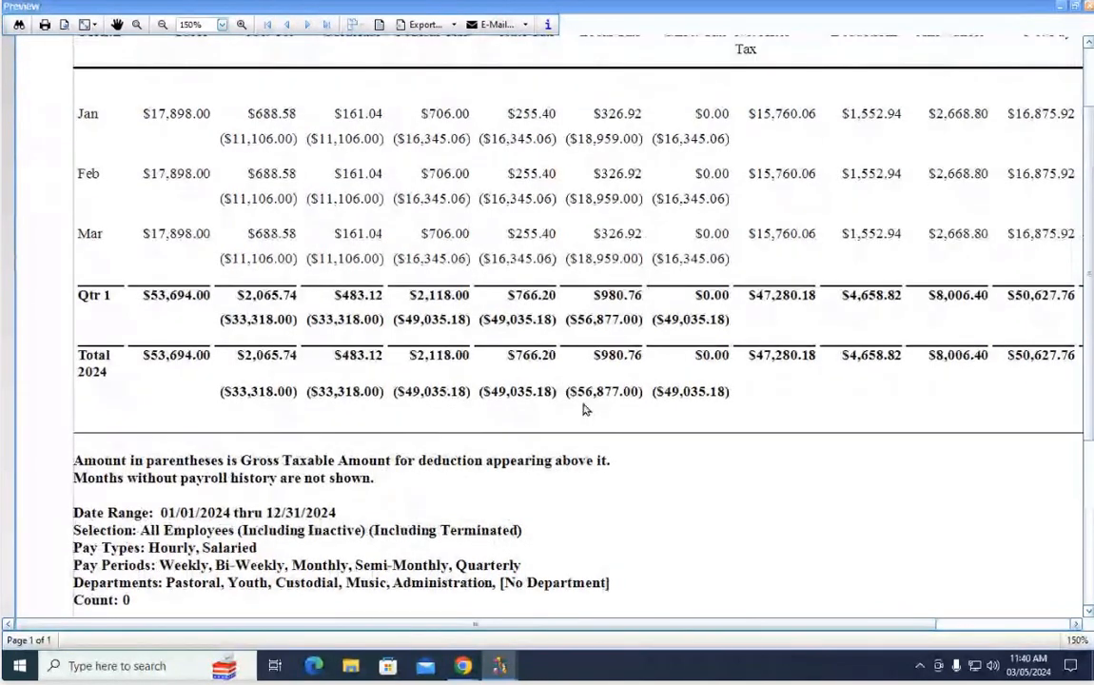
{"action": "scroll", "coordinate": [585, 409], "scroll_direction": "up", "scroll_amount": 2}
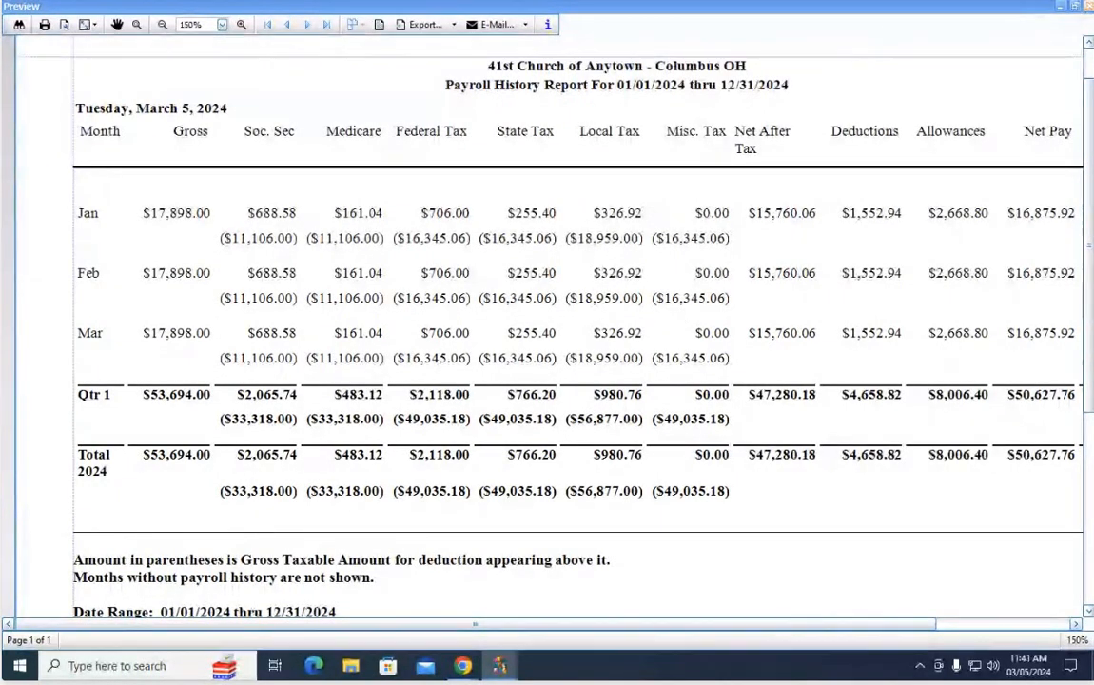
{"action": "left_click", "coordinate": [1090, 8]}
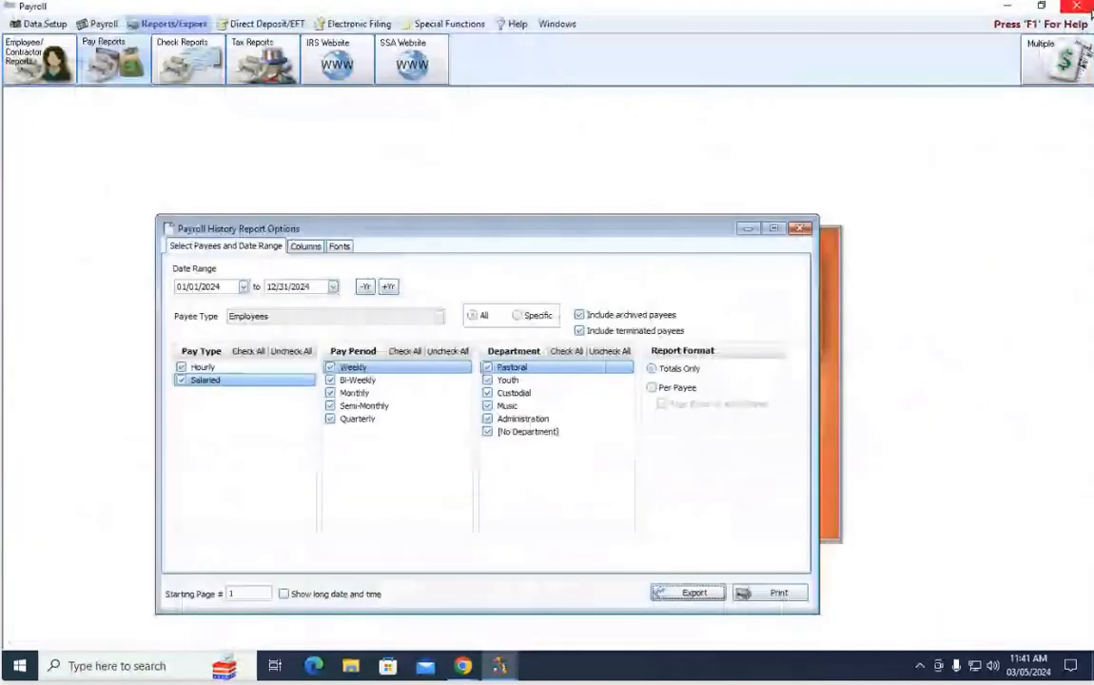
Preview the payroll history in the Per Payee format with a page break on each payee, look through the first employees' pages, and close the report.
{"action": "left_click", "coordinate": [653, 388]}
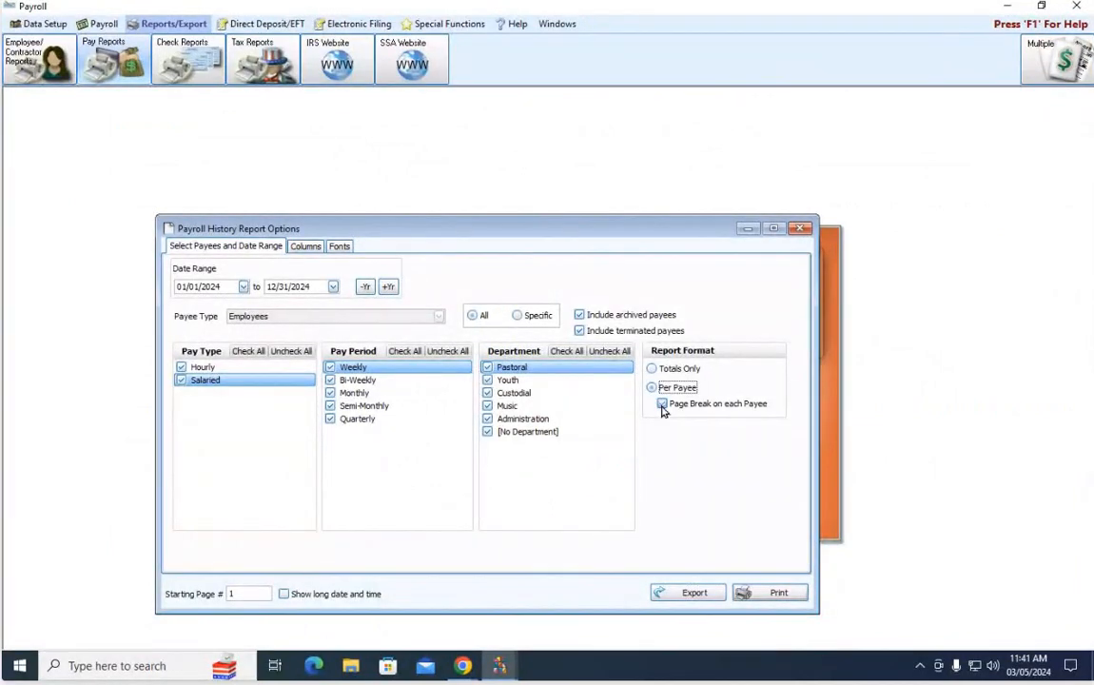
{"action": "left_click", "coordinate": [761, 591]}
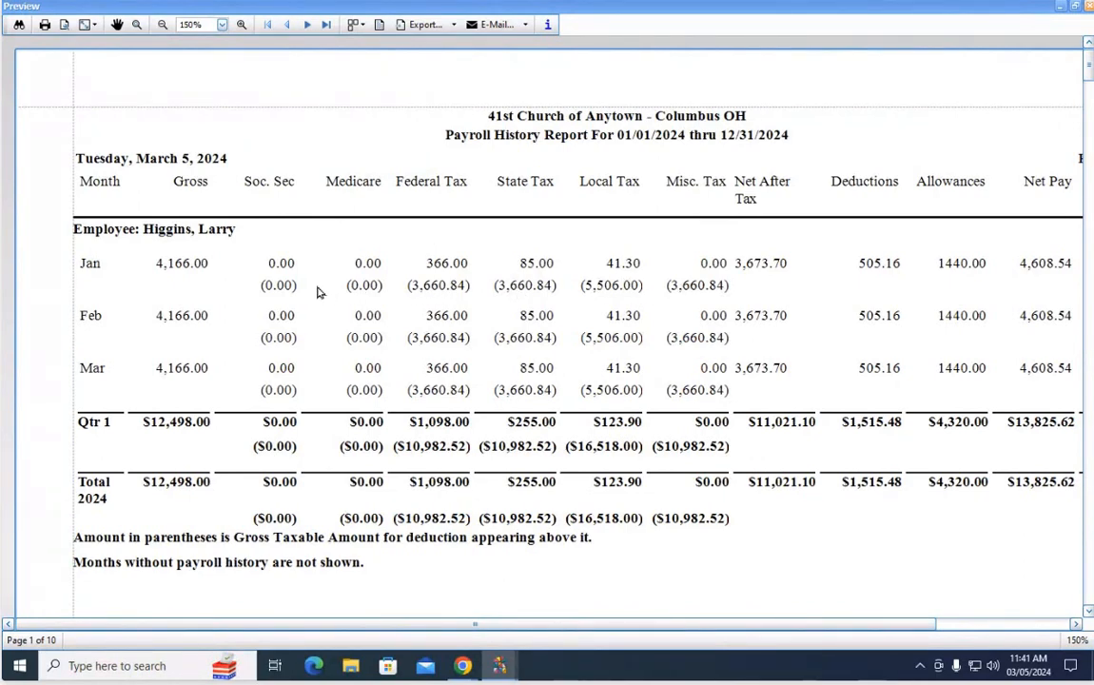
{"action": "scroll", "coordinate": [328, 409], "scroll_direction": "down", "scroll_amount": 10}
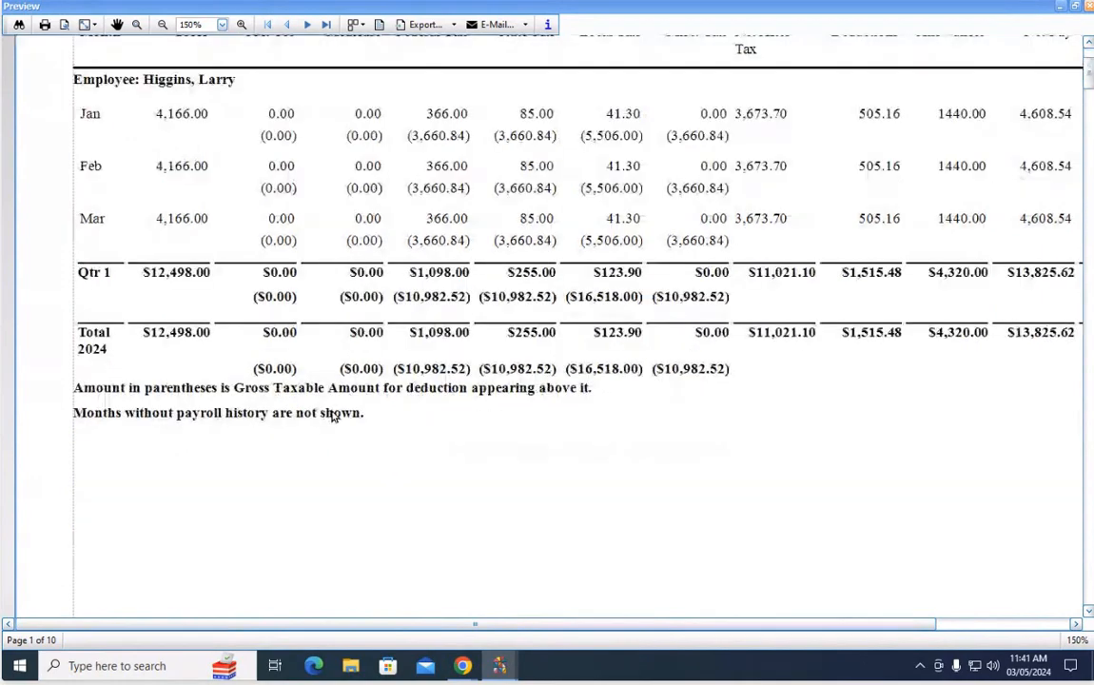
{"action": "scroll", "coordinate": [333, 392], "scroll_direction": "down", "scroll_amount": 1}
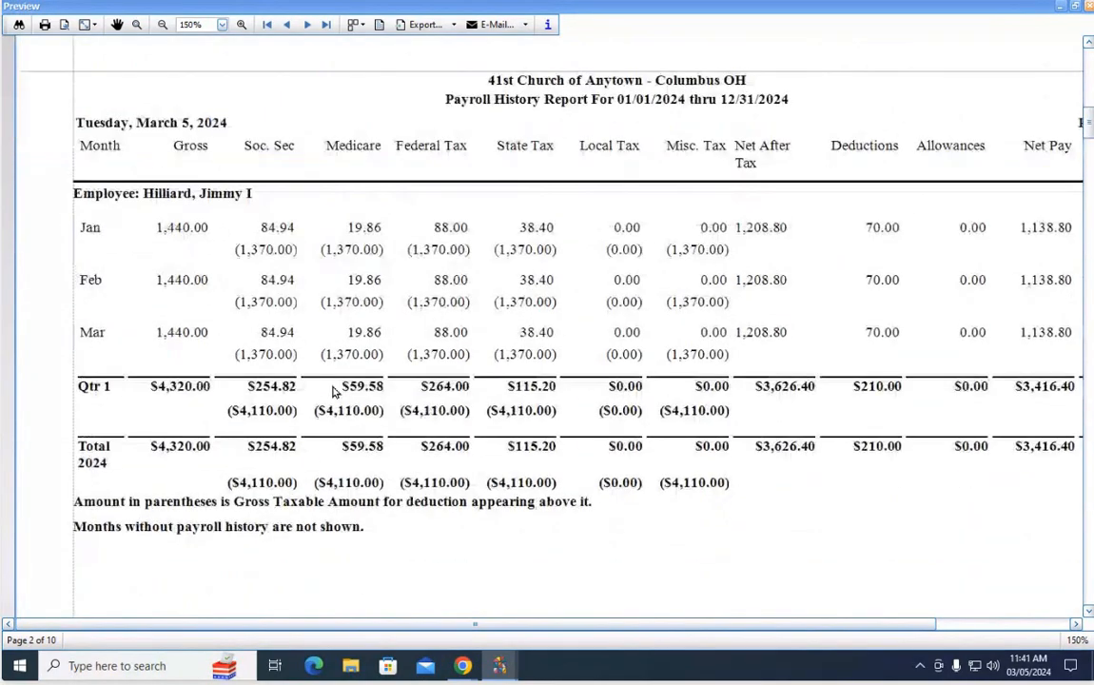
{"action": "scroll", "coordinate": [333, 392], "scroll_direction": "down", "scroll_amount": 1}
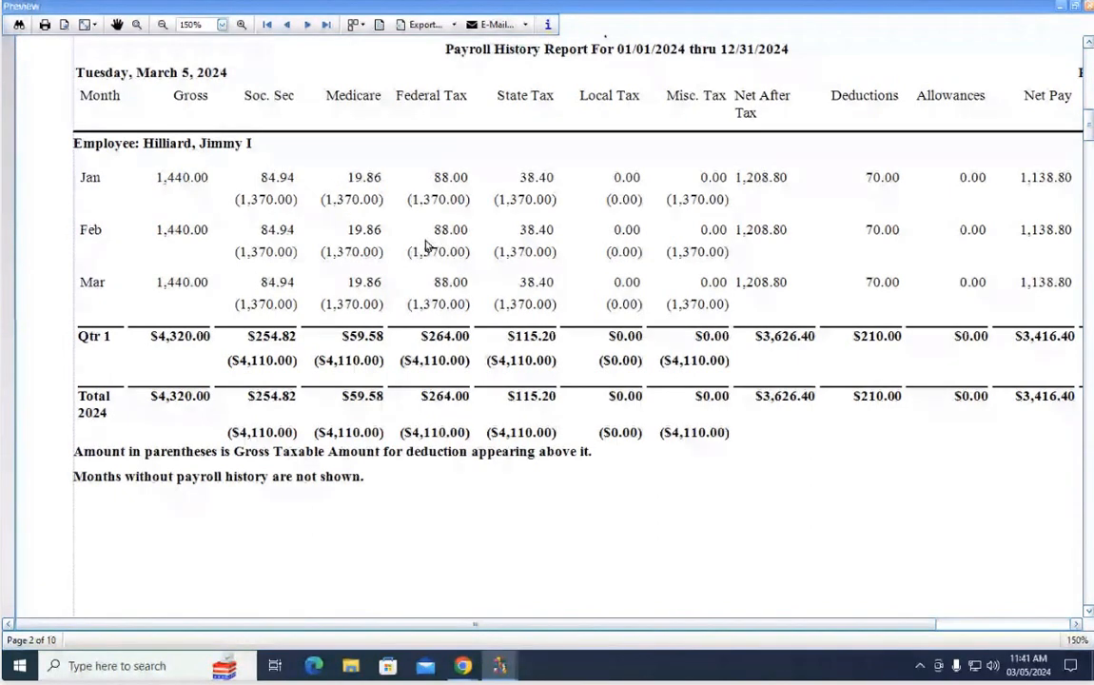
{"action": "scroll", "coordinate": [425, 250], "scroll_direction": "down", "scroll_amount": 5}
{"action": "scroll", "coordinate": [423, 255], "scroll_direction": "down", "scroll_amount": 3}
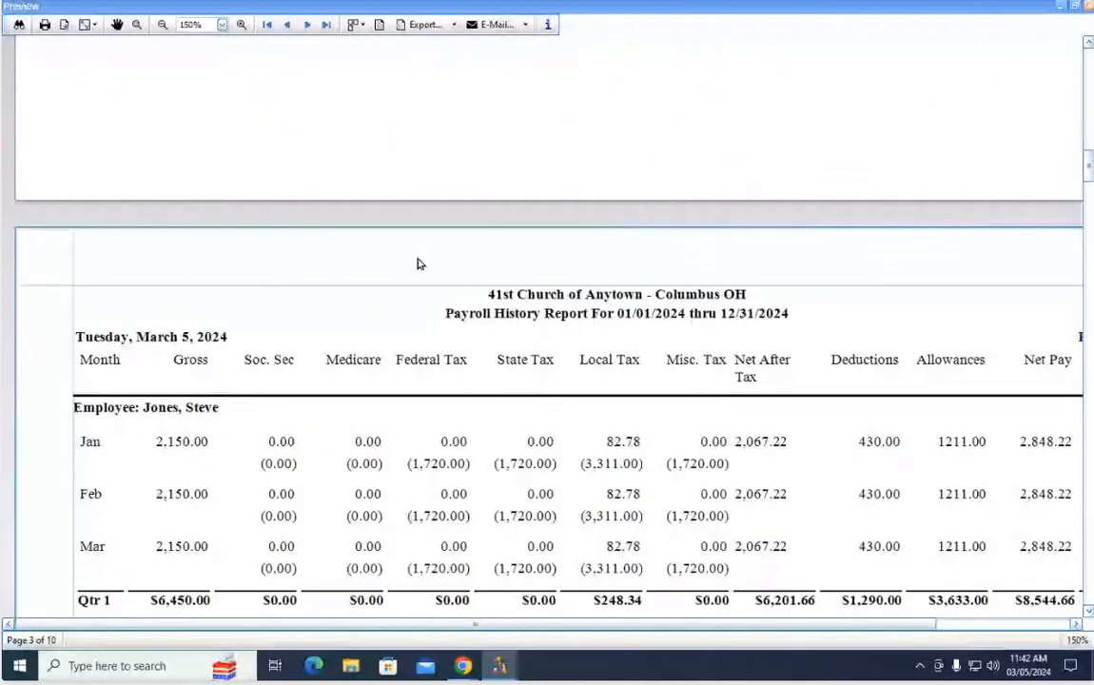
{"action": "scroll", "coordinate": [417, 266], "scroll_direction": "down", "scroll_amount": 1}
{"action": "scroll", "coordinate": [416, 268], "scroll_direction": "down", "scroll_amount": 2}
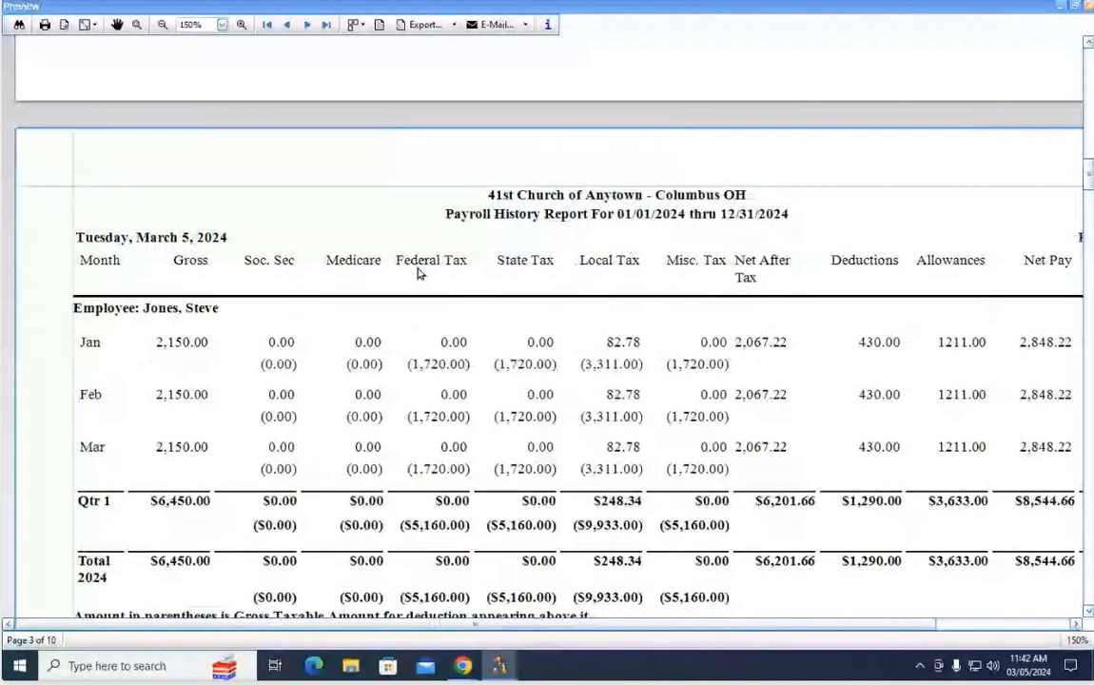
{"action": "scroll", "coordinate": [232, 273], "scroll_direction": "down", "scroll_amount": 1}
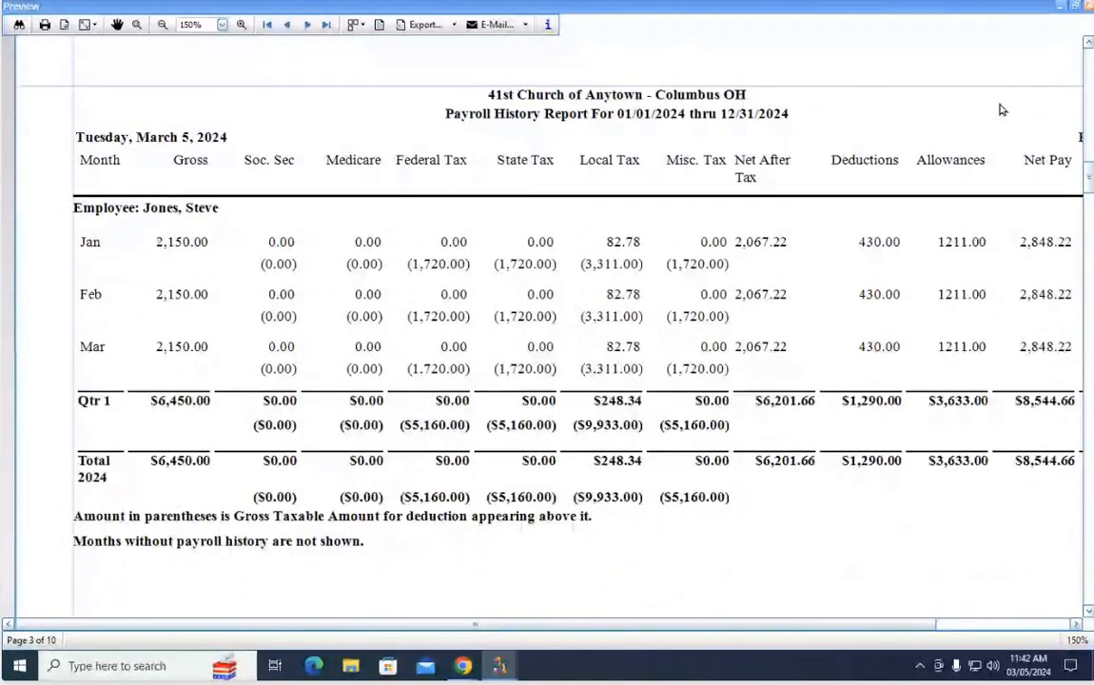
{"action": "left_click", "coordinate": [1089, 6]}
{"action": "key", "text": "Escape"}
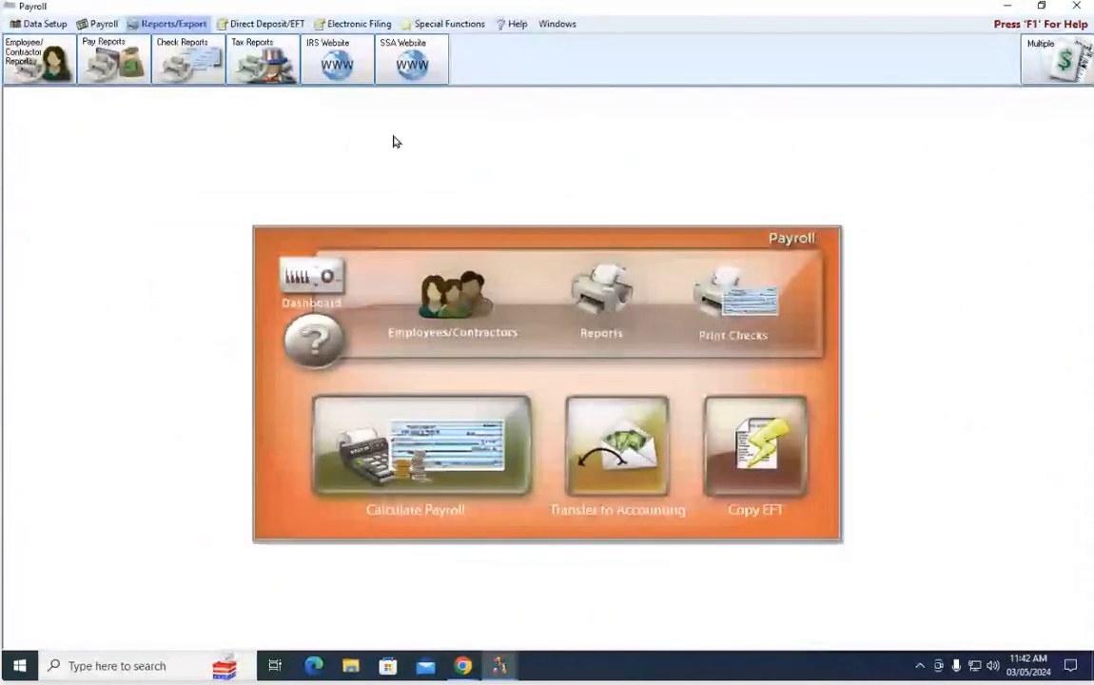
Open the options for the Payee's Detail Hours Report and choose Employees as the payee type.
{"action": "left_click", "coordinate": [113, 67]}
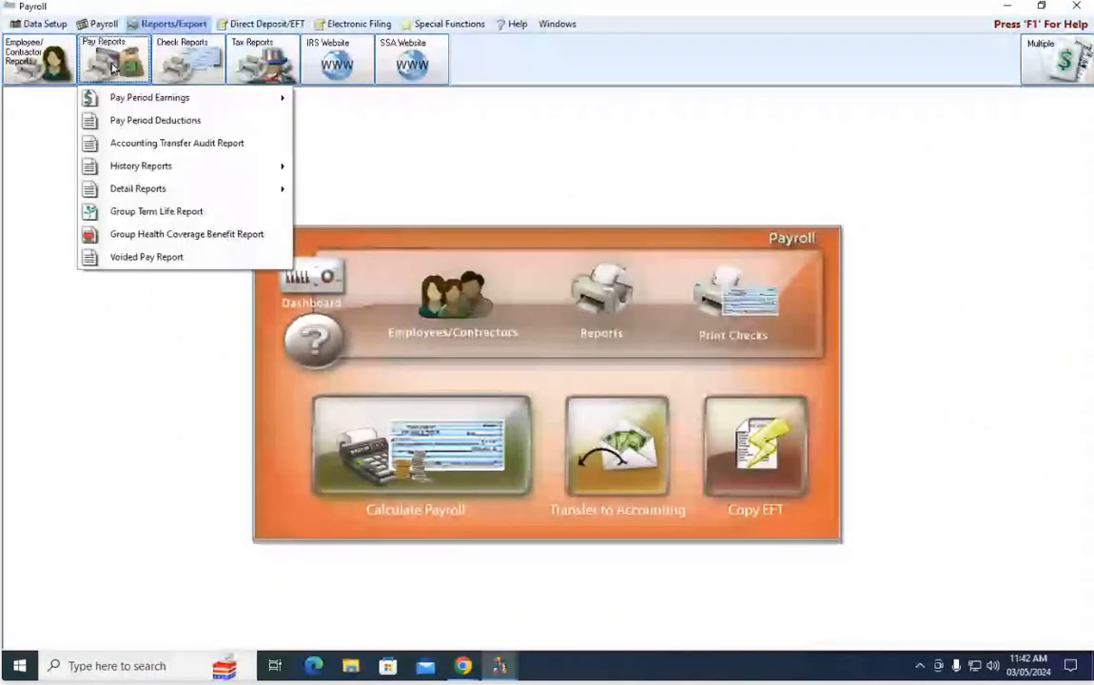
{"action": "mouse_move", "coordinate": [184, 163]}
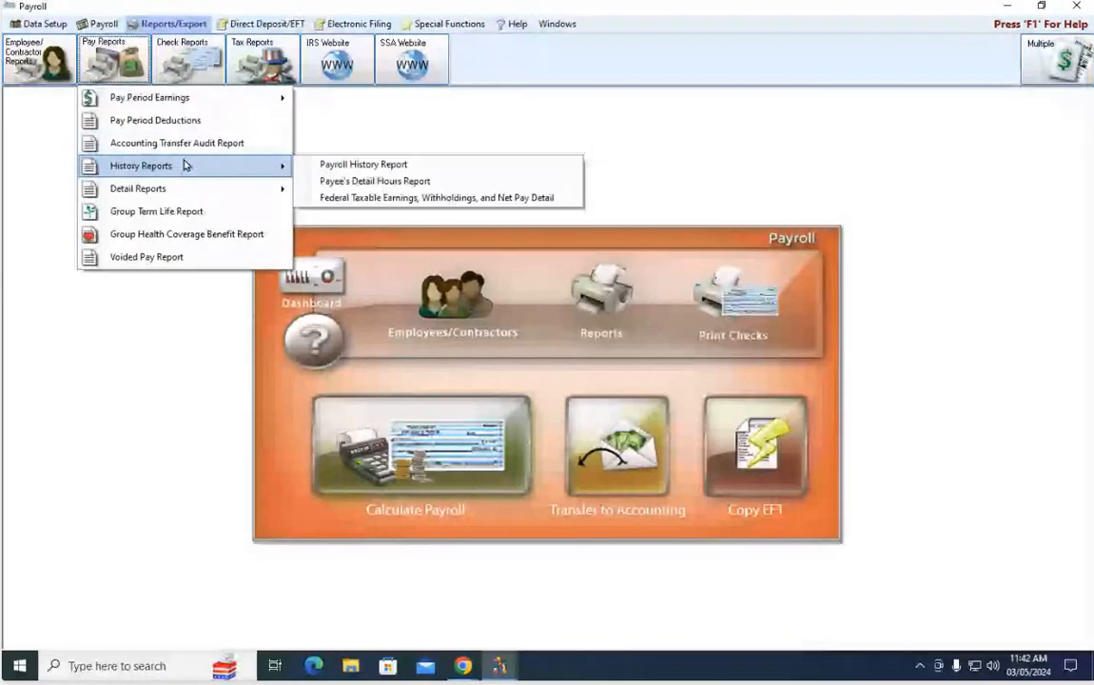
{"action": "left_click", "coordinate": [340, 185]}
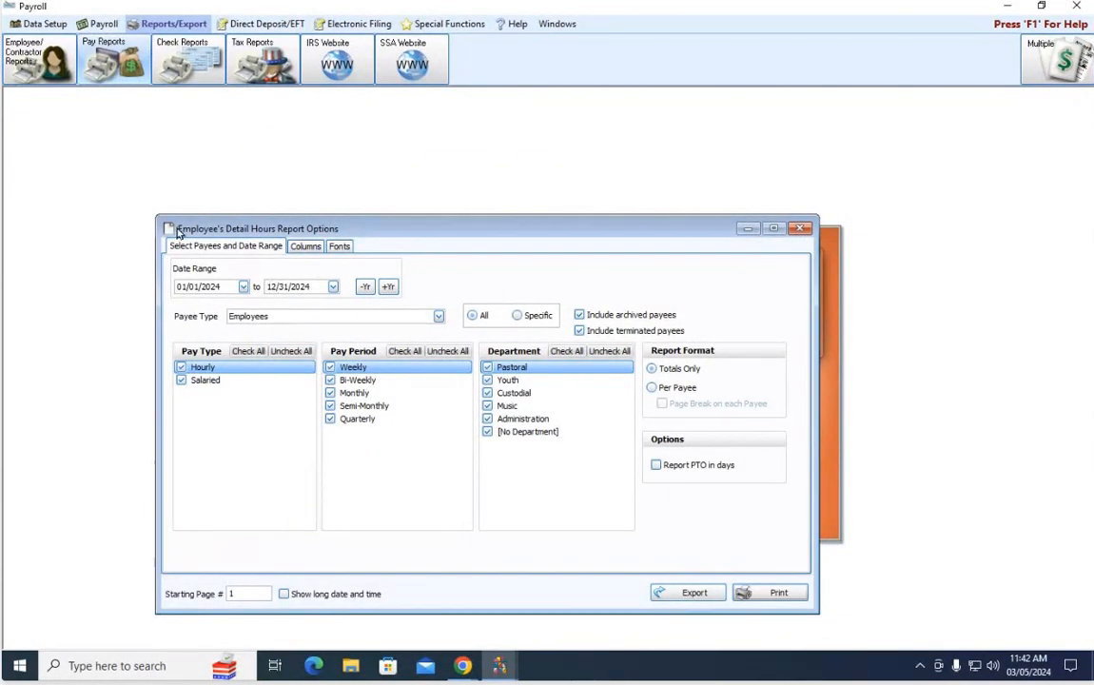
{"action": "left_click", "coordinate": [438, 316]}
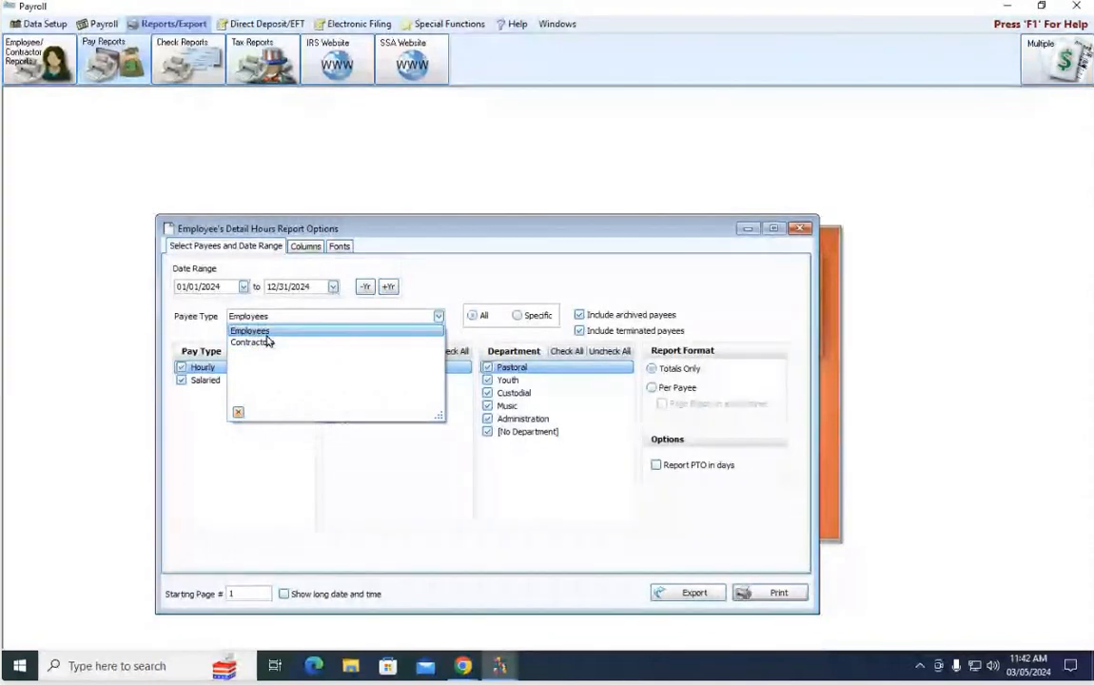
{"action": "left_click", "coordinate": [263, 333]}
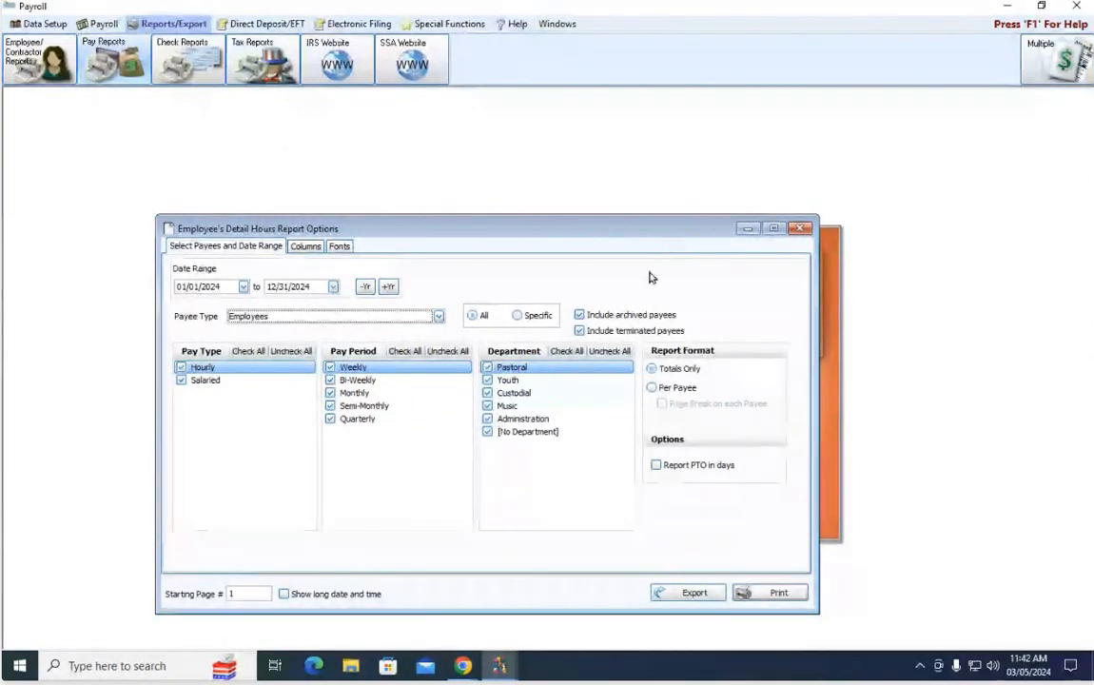
Preview the detail hours in the Per Payee format with a page break on each payee, and close the preview.
{"action": "left_click", "coordinate": [653, 389]}
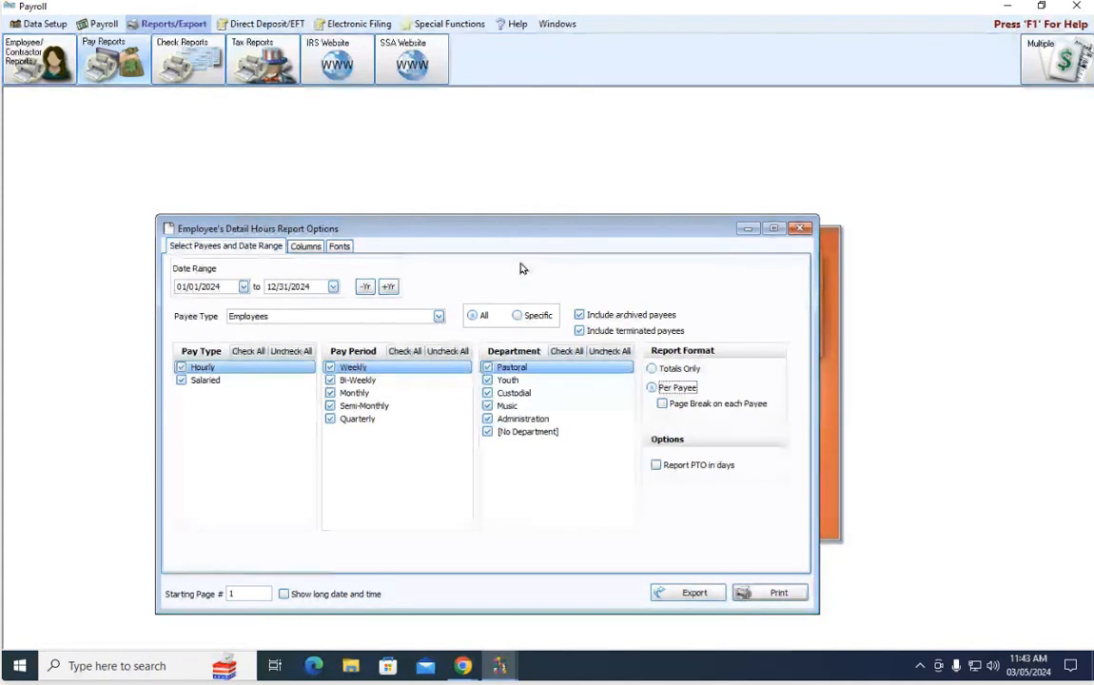
{"action": "left_click", "coordinate": [666, 409]}
{"action": "left_click", "coordinate": [771, 591]}
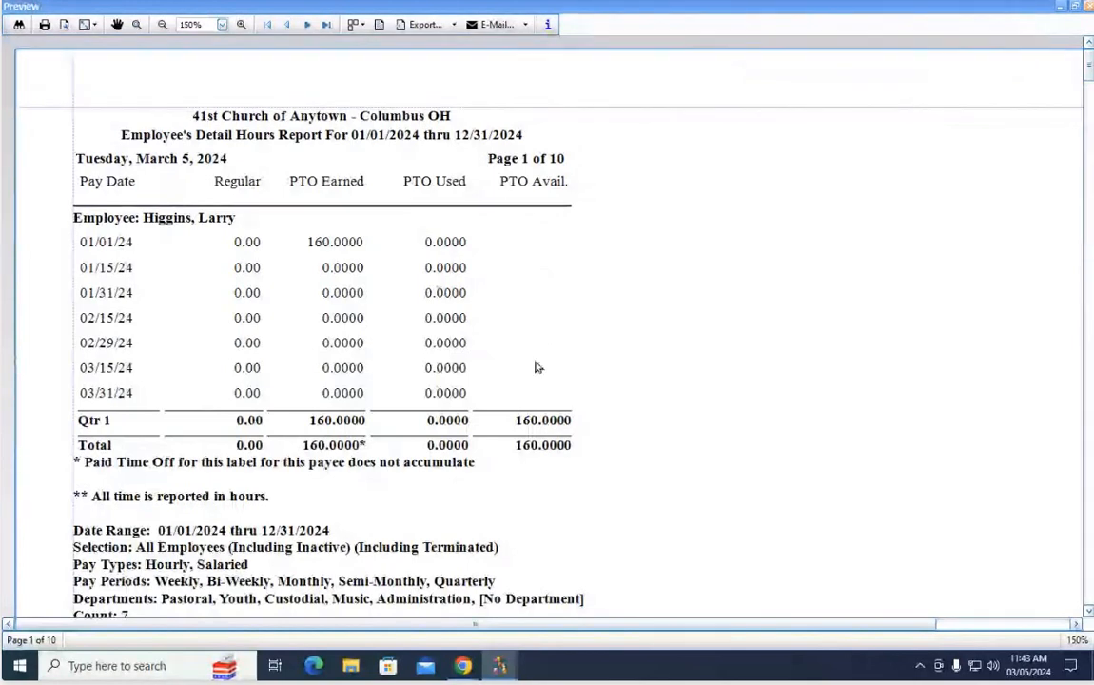
{"action": "scroll", "coordinate": [506, 323], "scroll_direction": "down", "scroll_amount": 1}
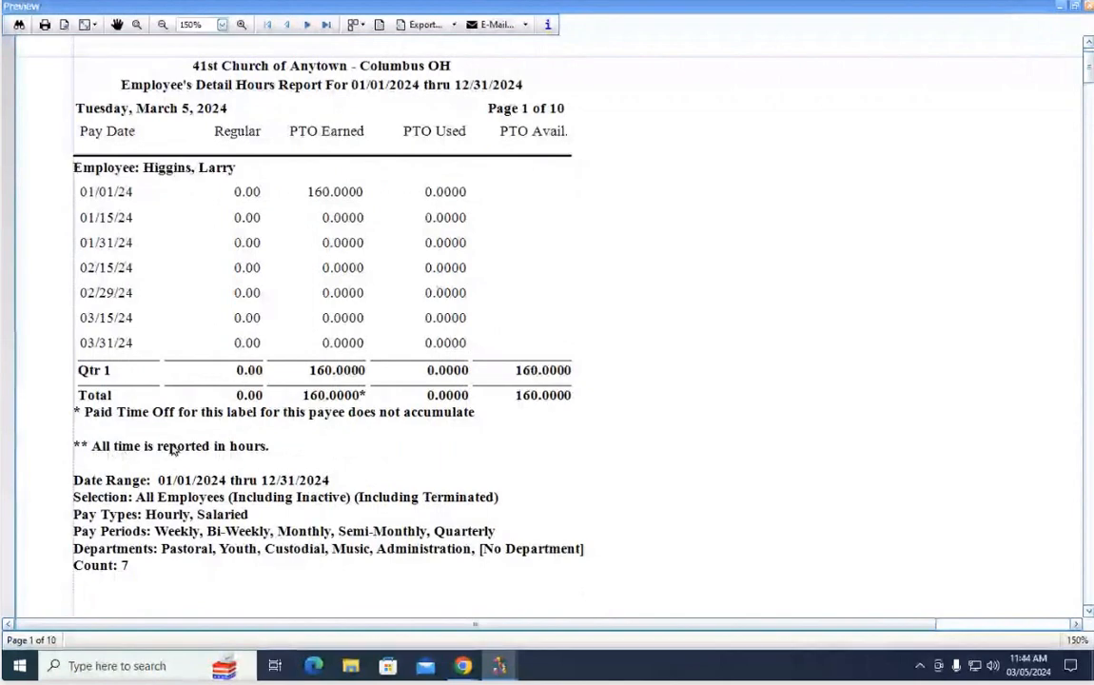
{"action": "left_click", "coordinate": [1089, 7]}
Report PTO in days, preview the detail hours across the first employees' pages, and close the preview and report options.
{"action": "left_click", "coordinate": [655, 466]}
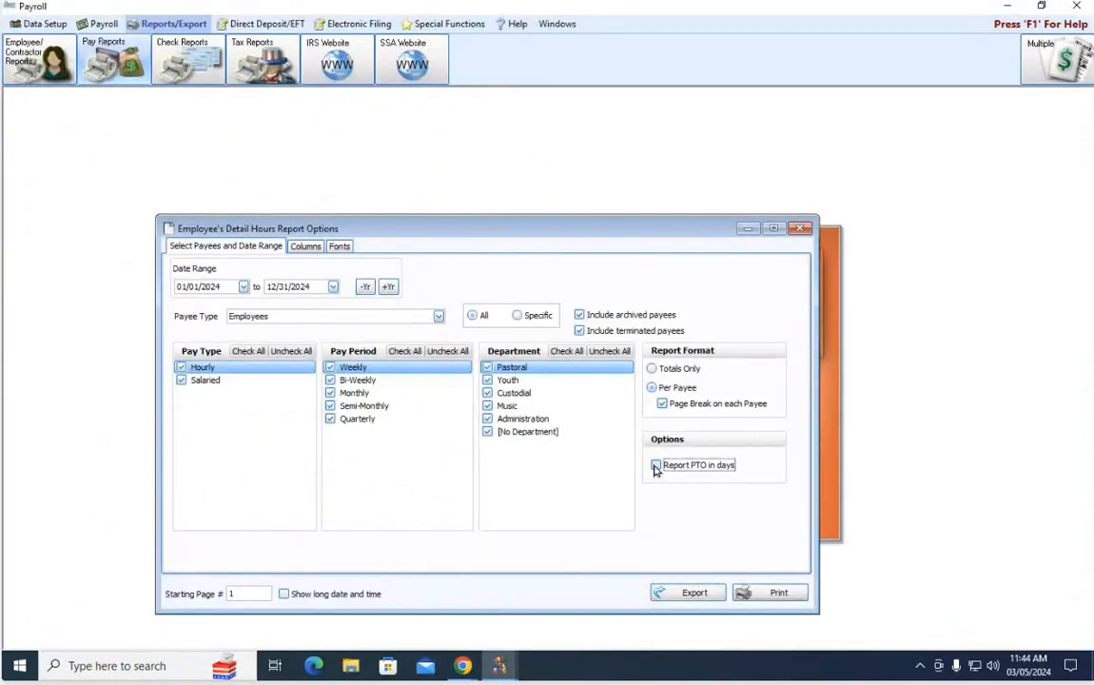
{"action": "left_click", "coordinate": [773, 596]}
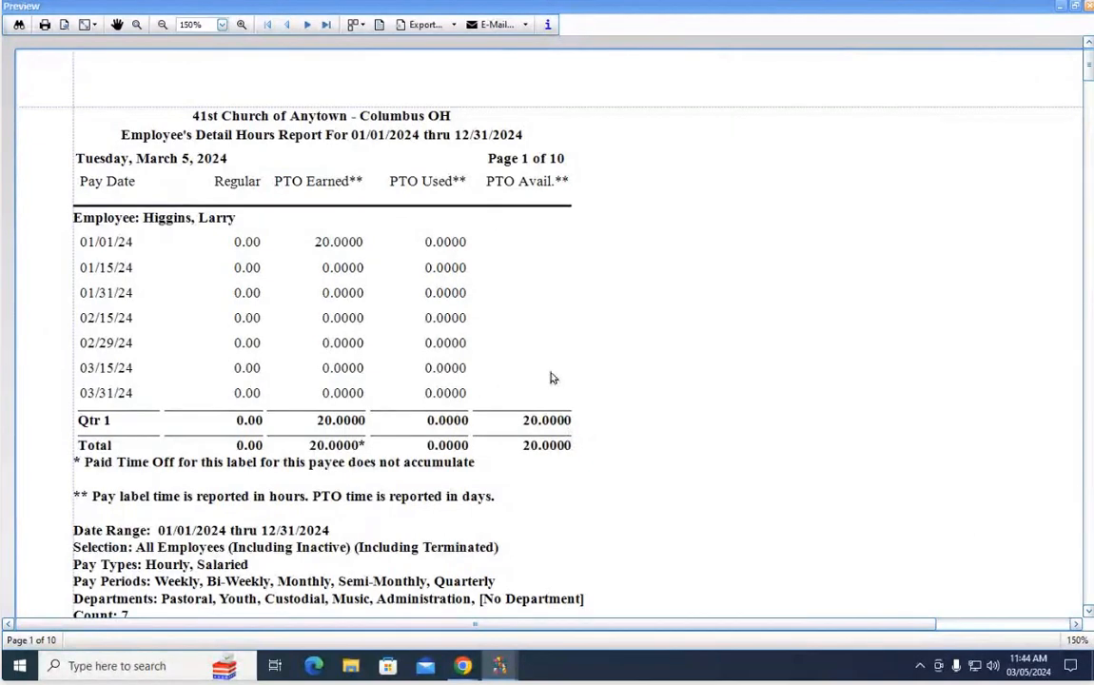
{"action": "scroll", "coordinate": [552, 376], "scroll_direction": "down", "scroll_amount": 5}
{"action": "scroll", "coordinate": [561, 364], "scroll_direction": "down", "scroll_amount": 5}
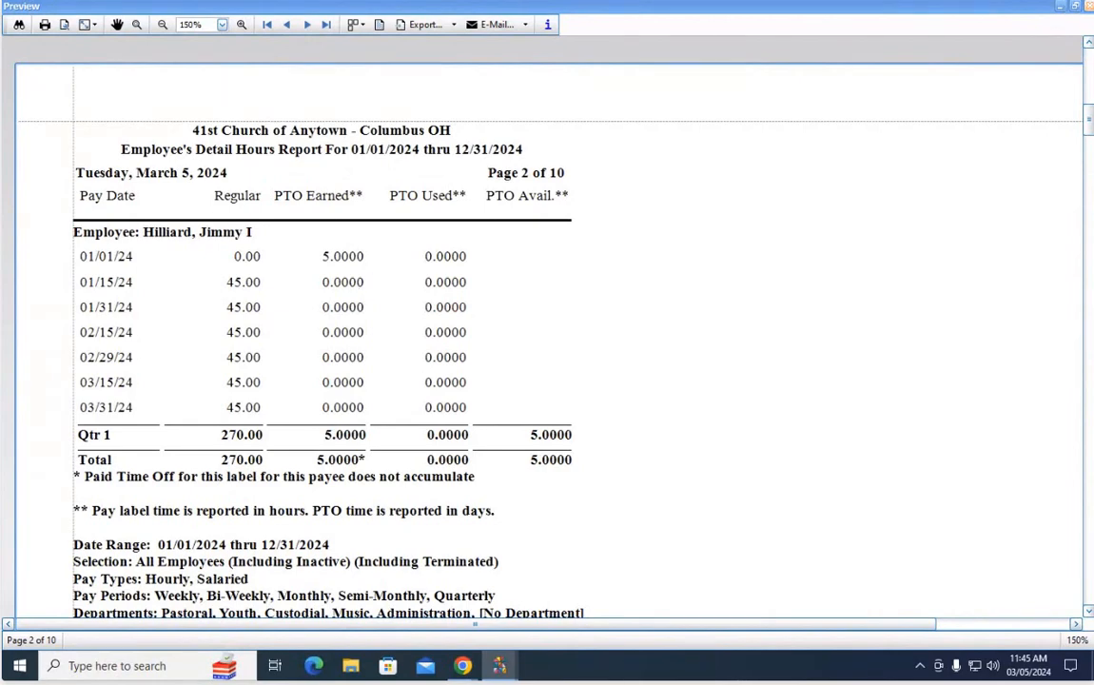
{"action": "left_click", "coordinate": [1090, 7]}
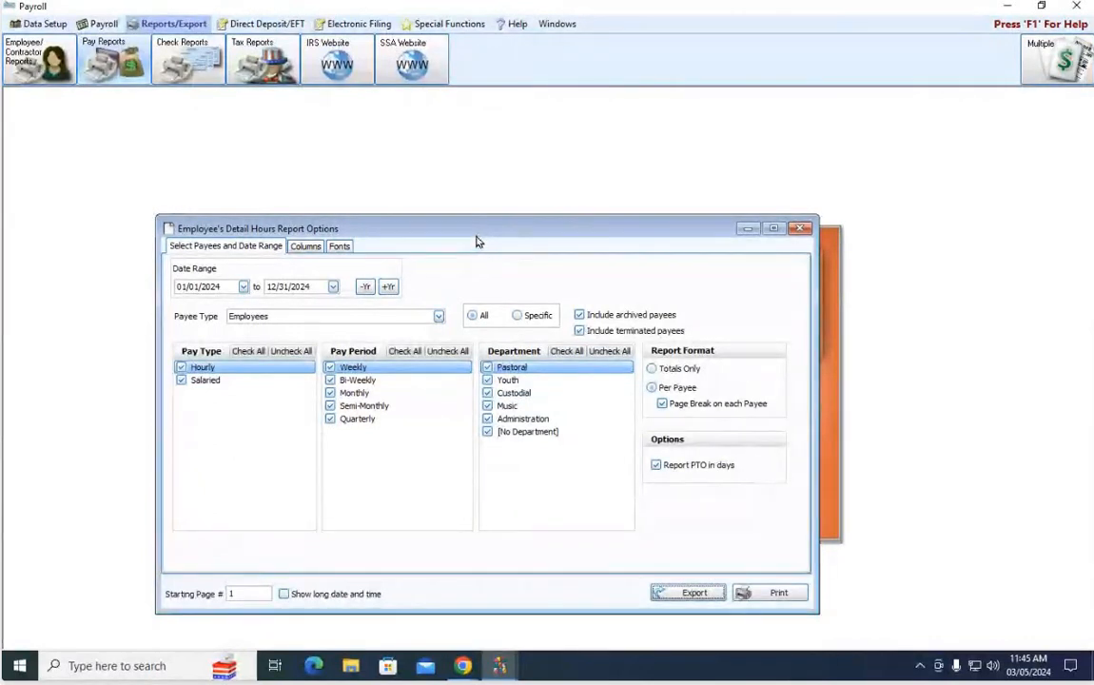
{"action": "left_click", "coordinate": [798, 231]}
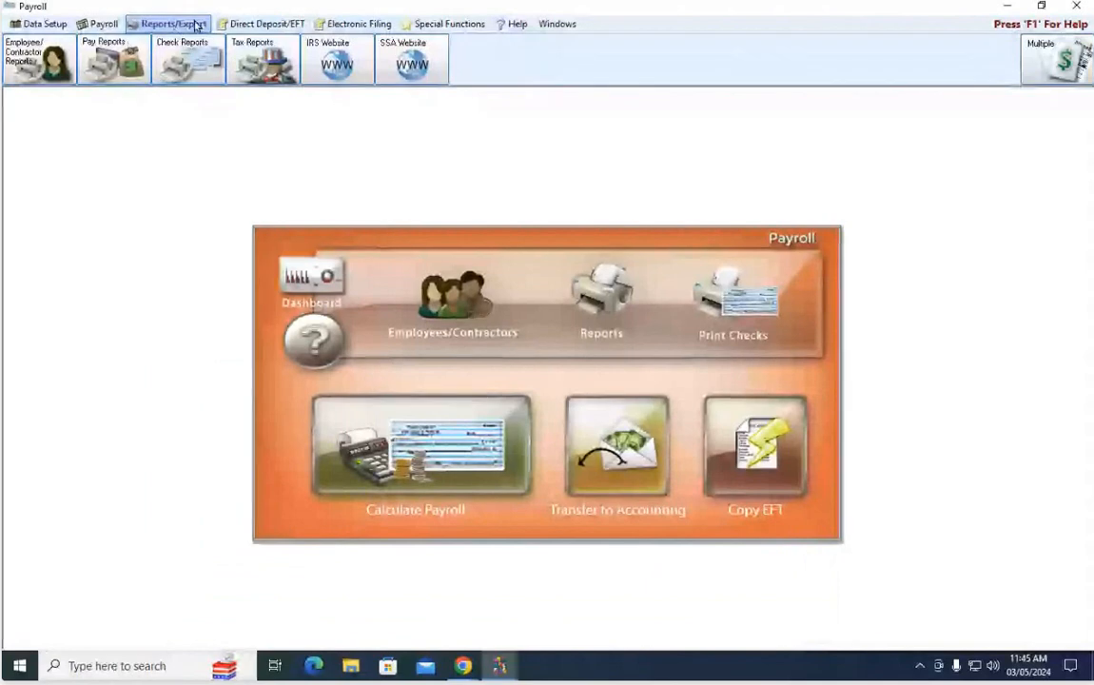
Open the options for the Federal Taxable Earnings, Withholdings, and Net Pay Detail report and set the payee type to Employees.
{"action": "left_click", "coordinate": [104, 67]}
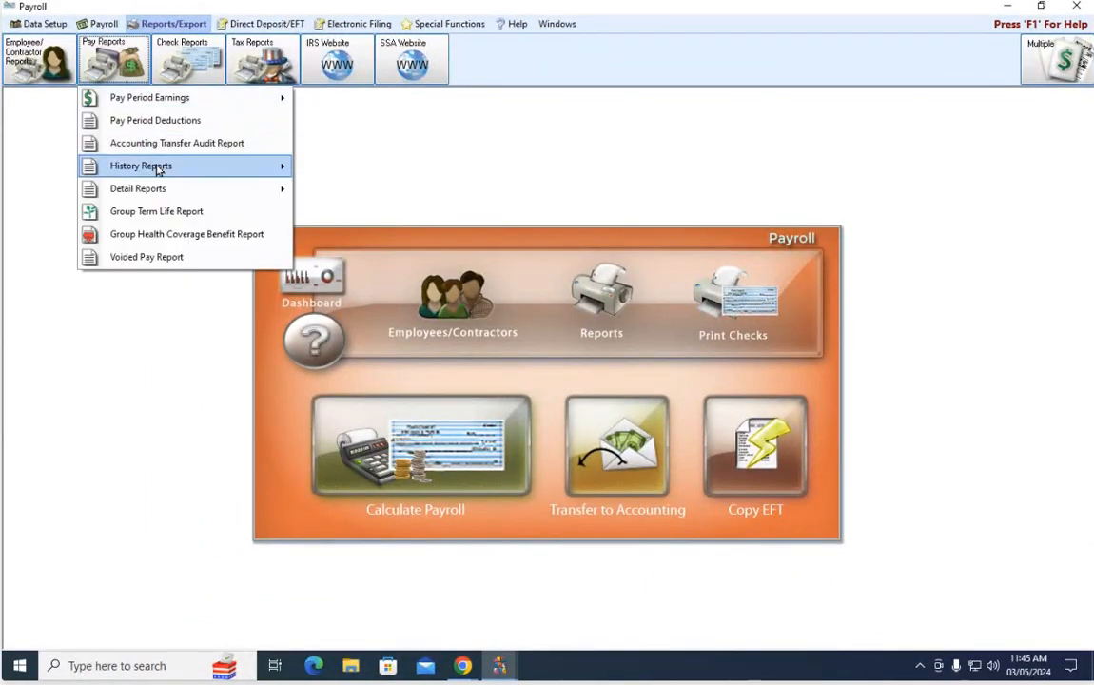
{"action": "mouse_move", "coordinate": [162, 167]}
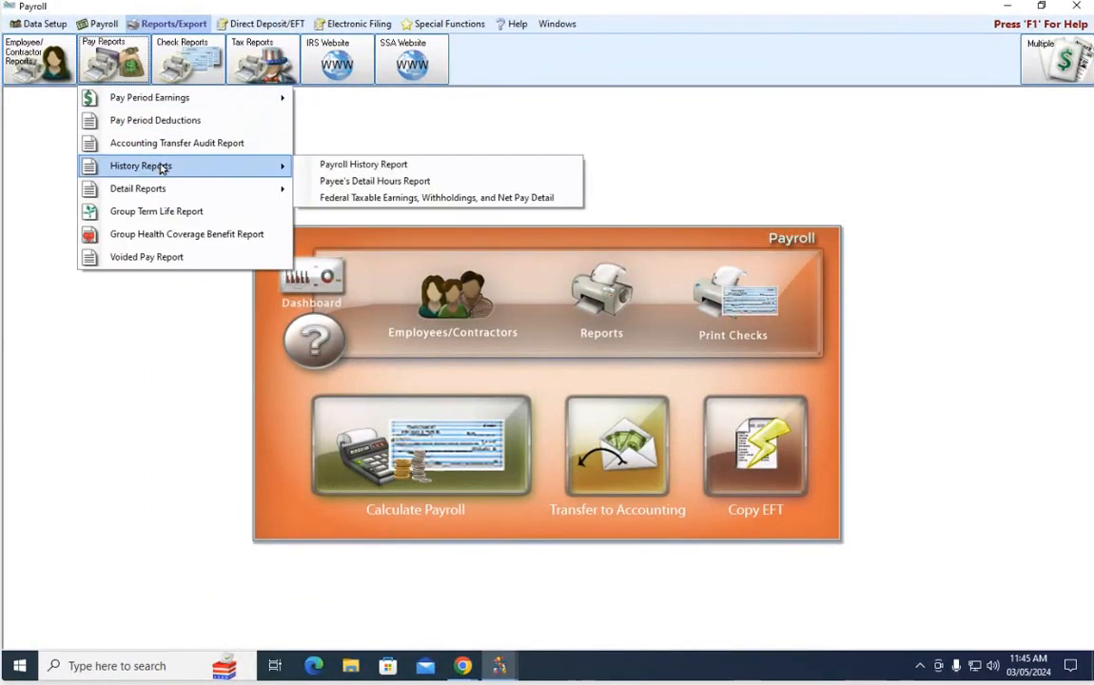
{"action": "left_click", "coordinate": [366, 203]}
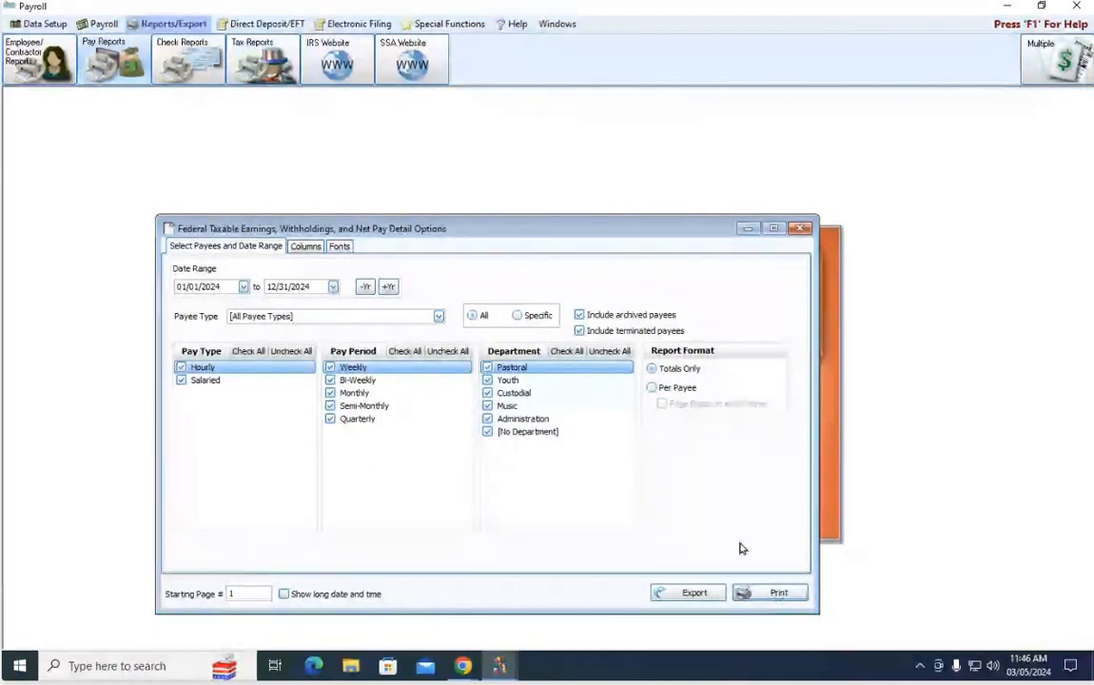
{"action": "left_click", "coordinate": [439, 318]}
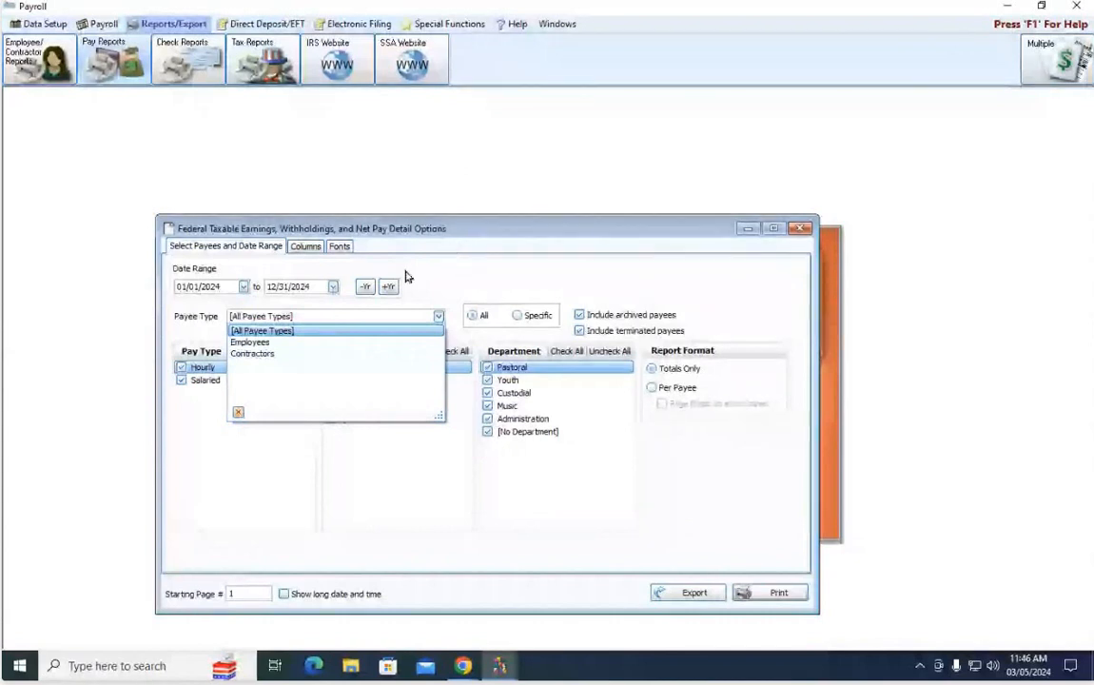
{"action": "left_click", "coordinate": [260, 332]}
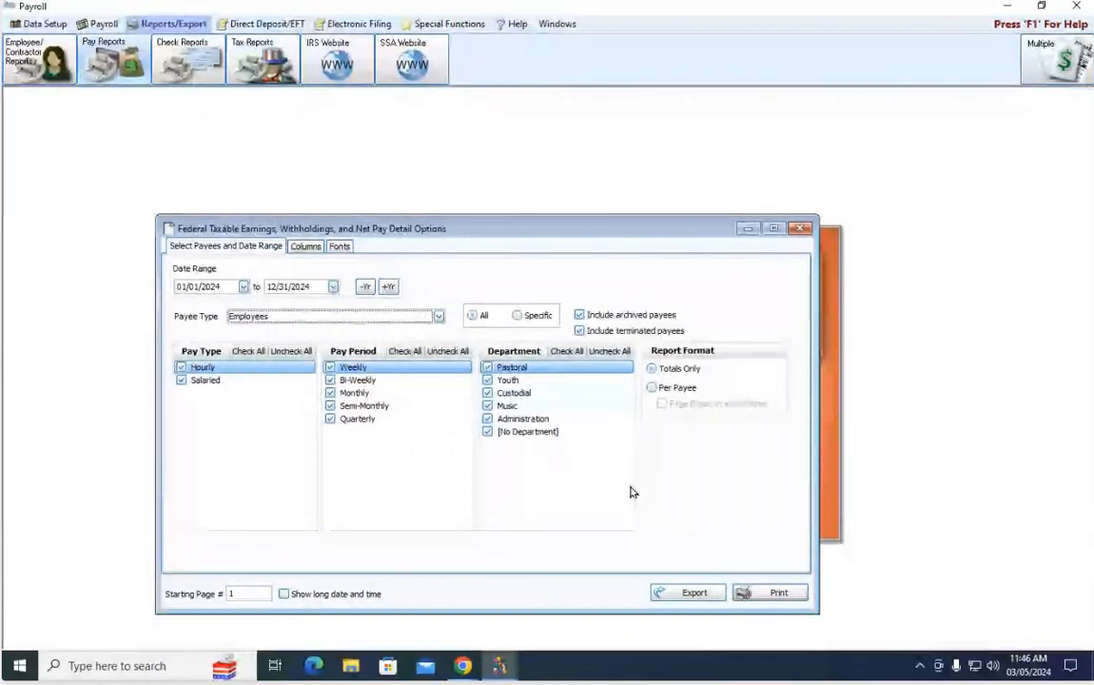
Set the date range's end to 03/31/2024 and preview the report in the Totals Only format.
{"action": "left_click", "coordinate": [273, 288]}
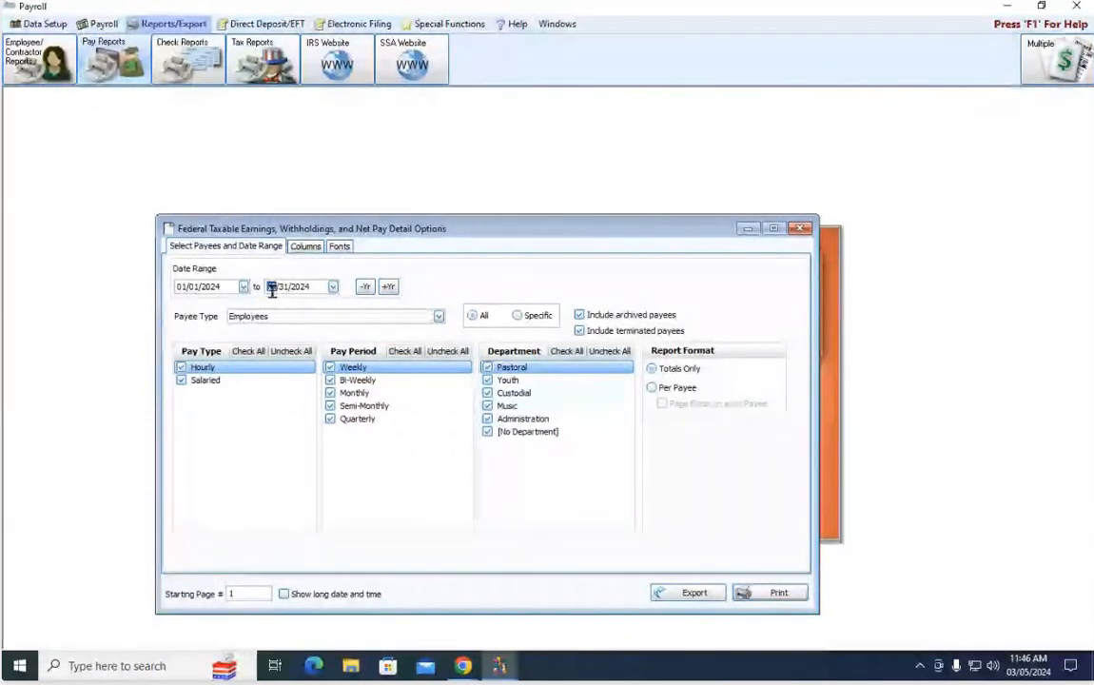
{"action": "type", "text": "03"}
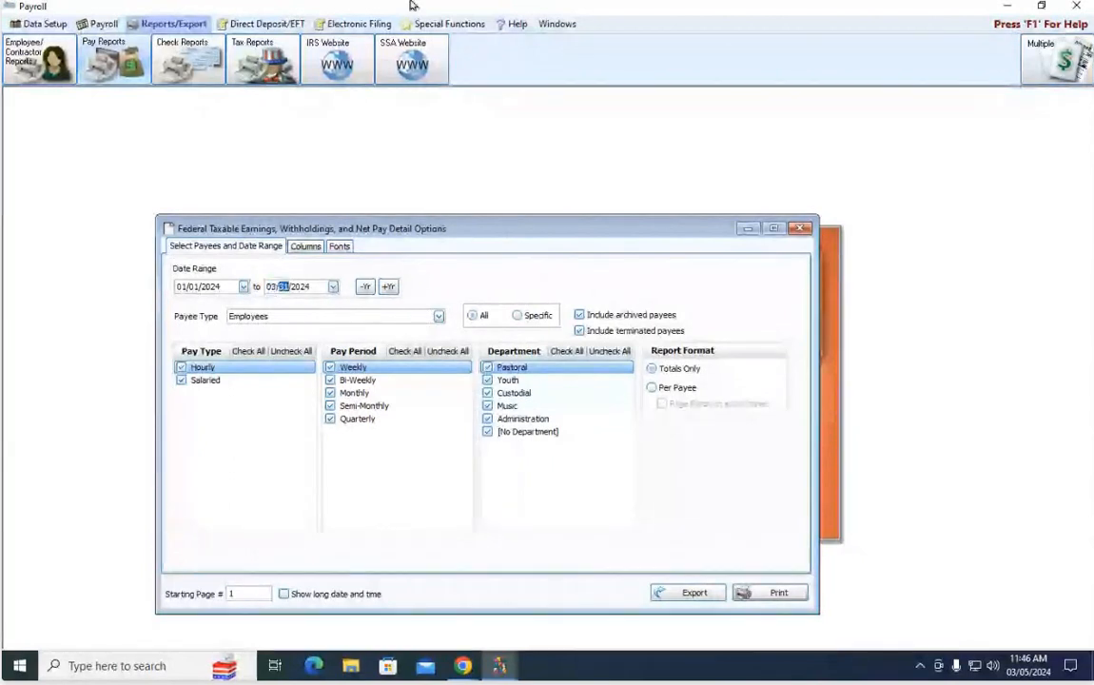
{"action": "left_click", "coordinate": [772, 592]}
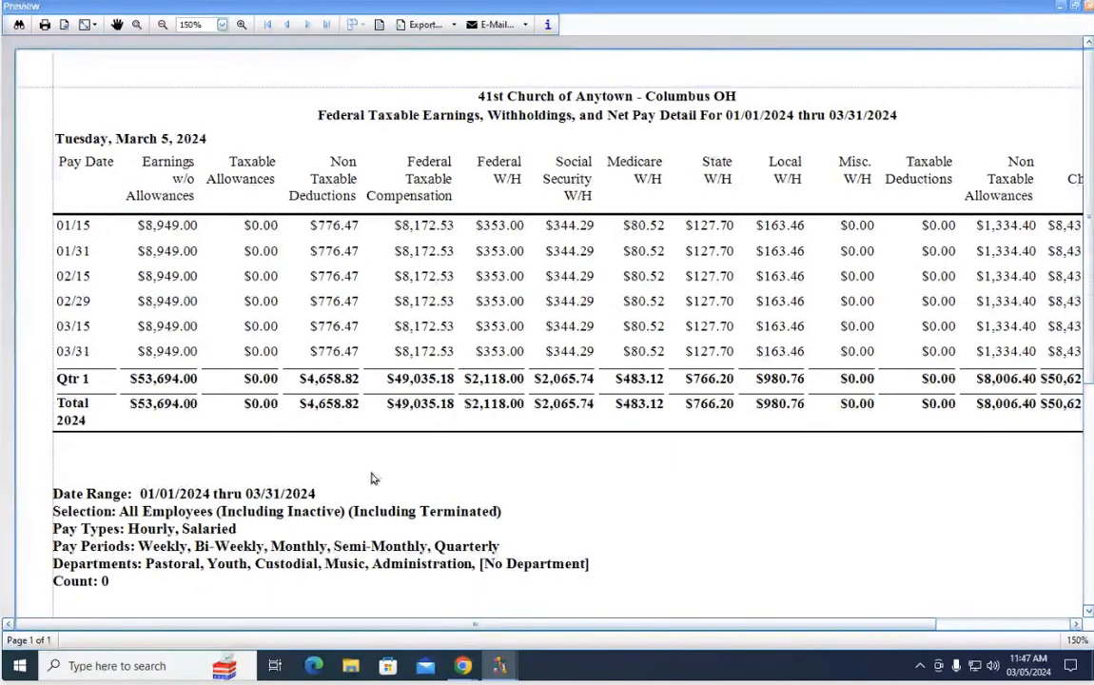
Look over the Totals Only preview of the federal taxable earnings report, and close the preview and report options.
{"action": "left_click_drag", "start_coordinate": [484, 625], "coordinate": [420, 616]}
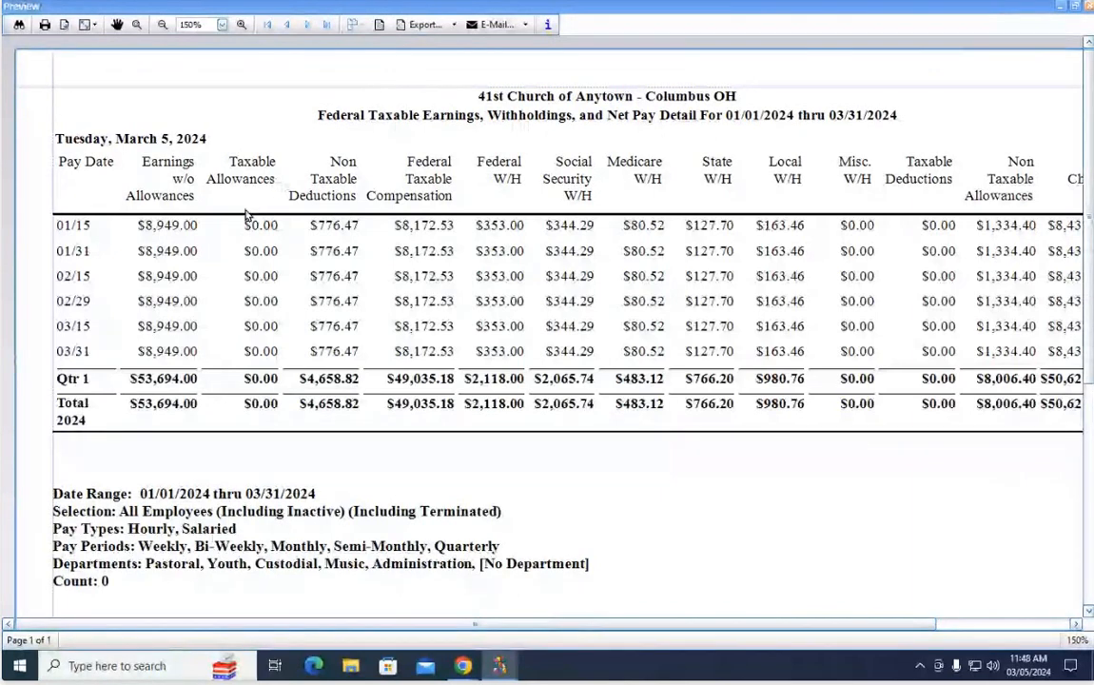
{"action": "left_click", "coordinate": [1089, 6]}
{"action": "left_click", "coordinate": [801, 228]}
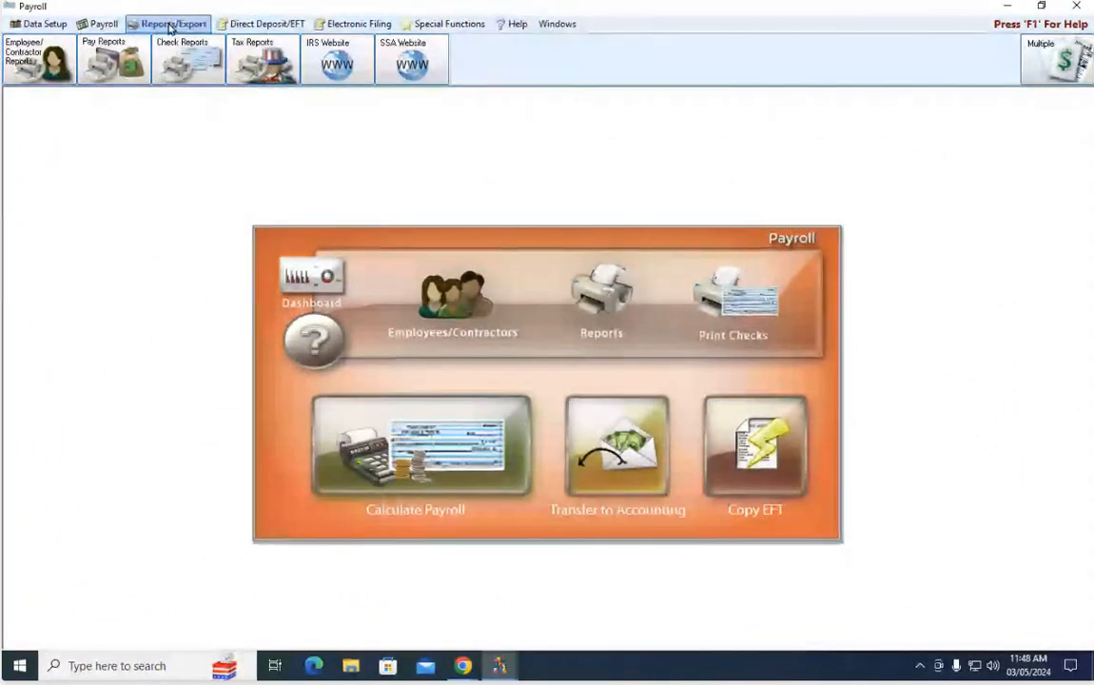
Preview the draft quarterly 941 for Q1 2024, accepting the deposit total as correct, and close the preview and the wizard.
{"action": "left_click", "coordinate": [258, 67]}
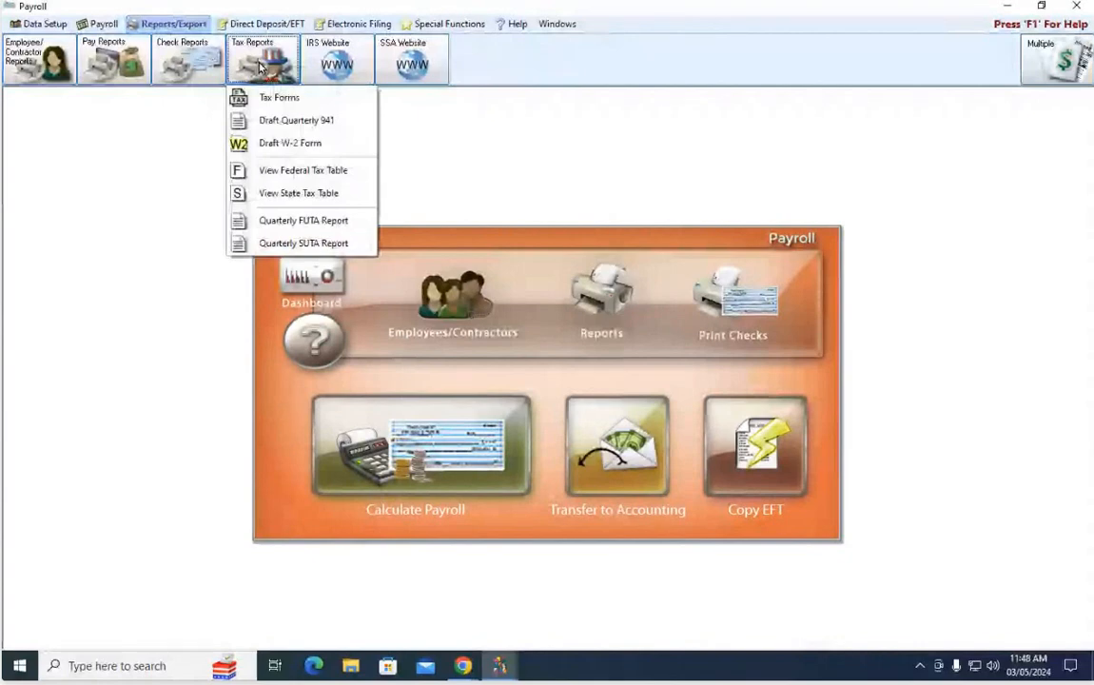
{"action": "left_click", "coordinate": [282, 122]}
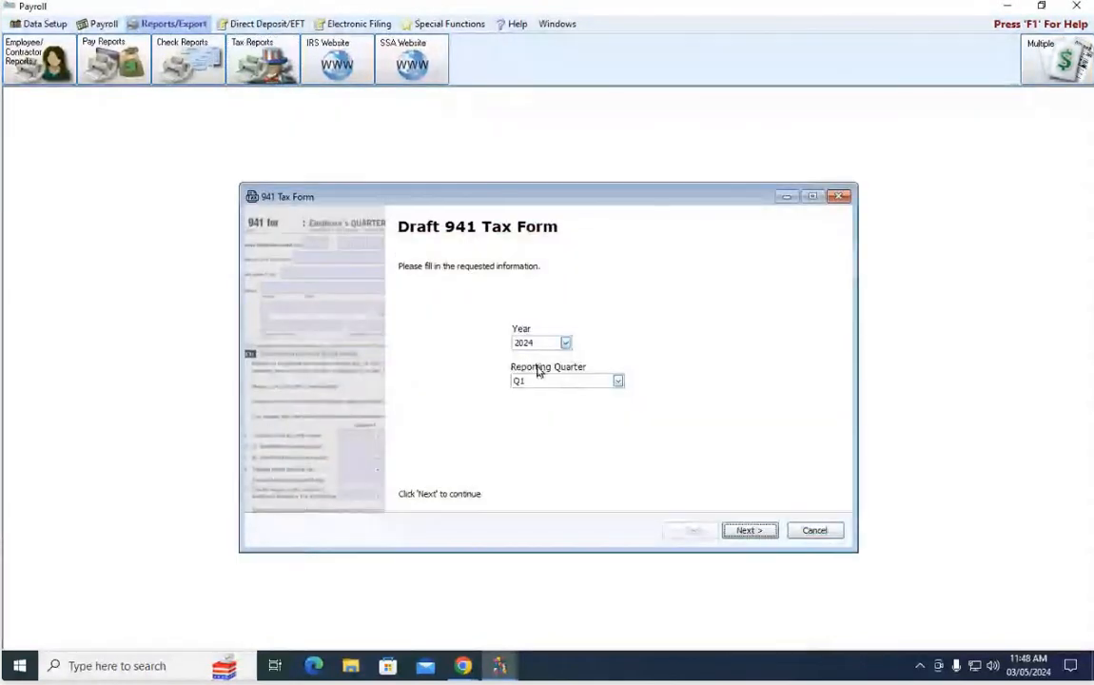
{"action": "left_click", "coordinate": [747, 531]}
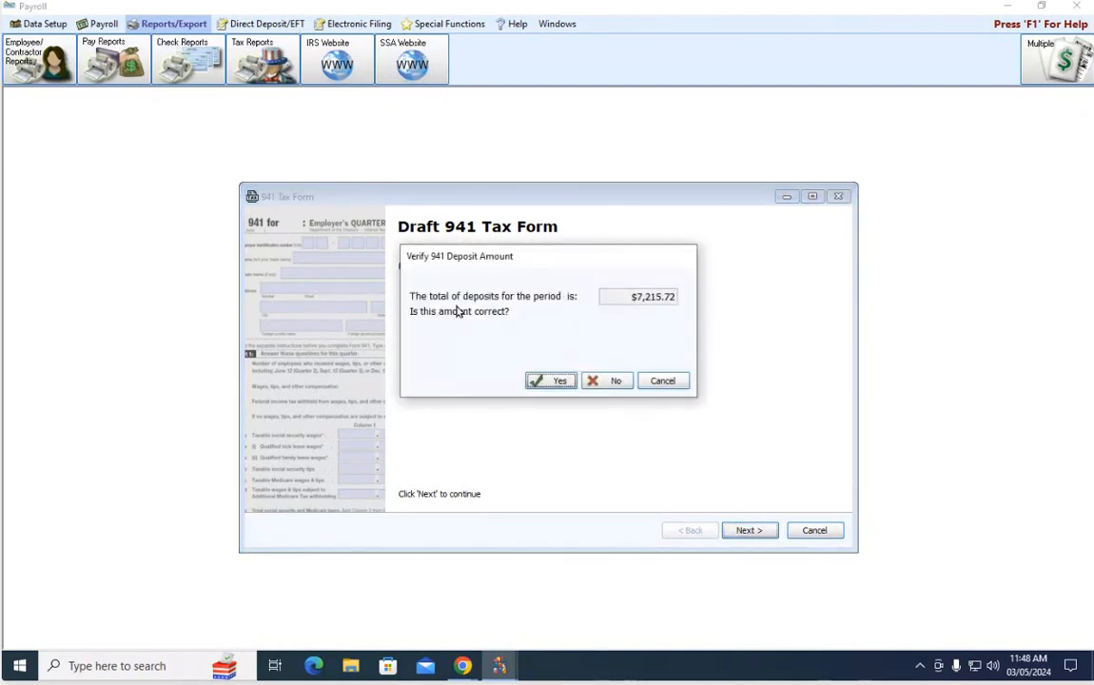
{"action": "left_click", "coordinate": [552, 382]}
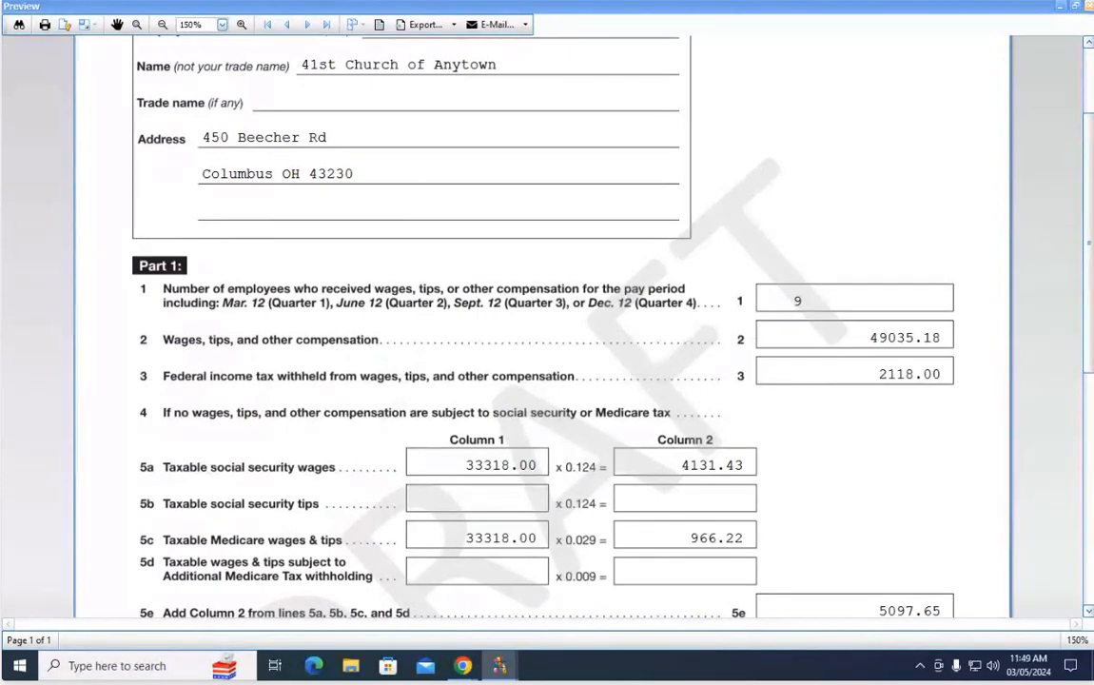
{"action": "left_click", "coordinate": [1075, 6]}
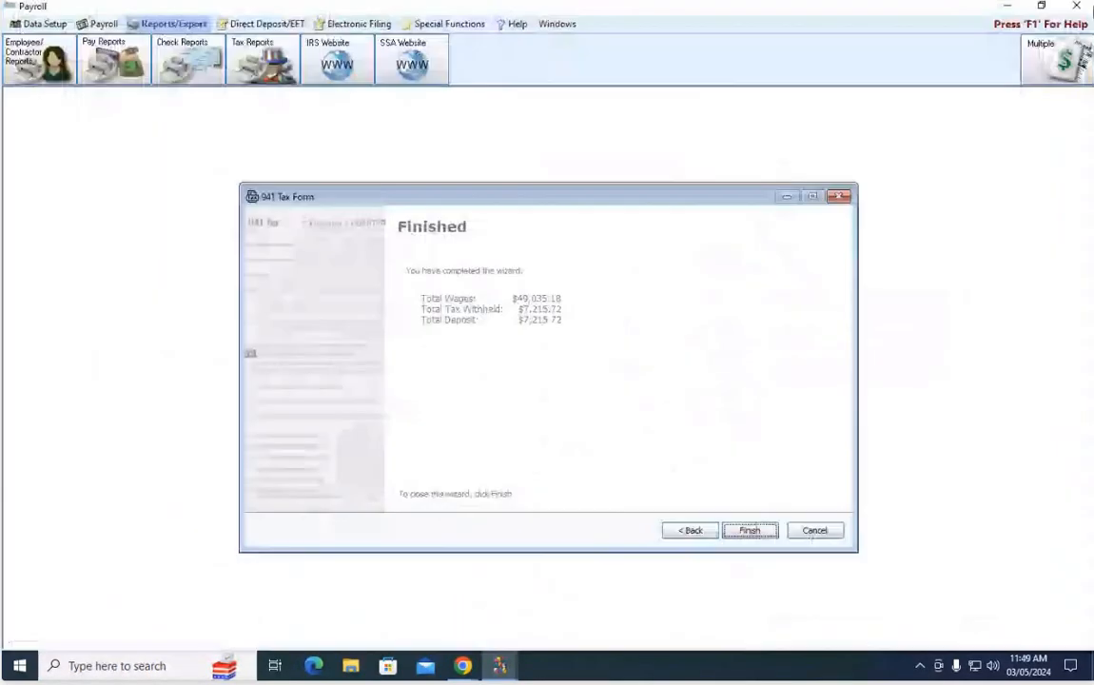
{"action": "left_click", "coordinate": [840, 194]}
Reopen the options for the Federal Taxable Earnings, Withholdings, and Net Pay Detail report and set the date range's end to 03/31/2024.
{"action": "left_click", "coordinate": [112, 53]}
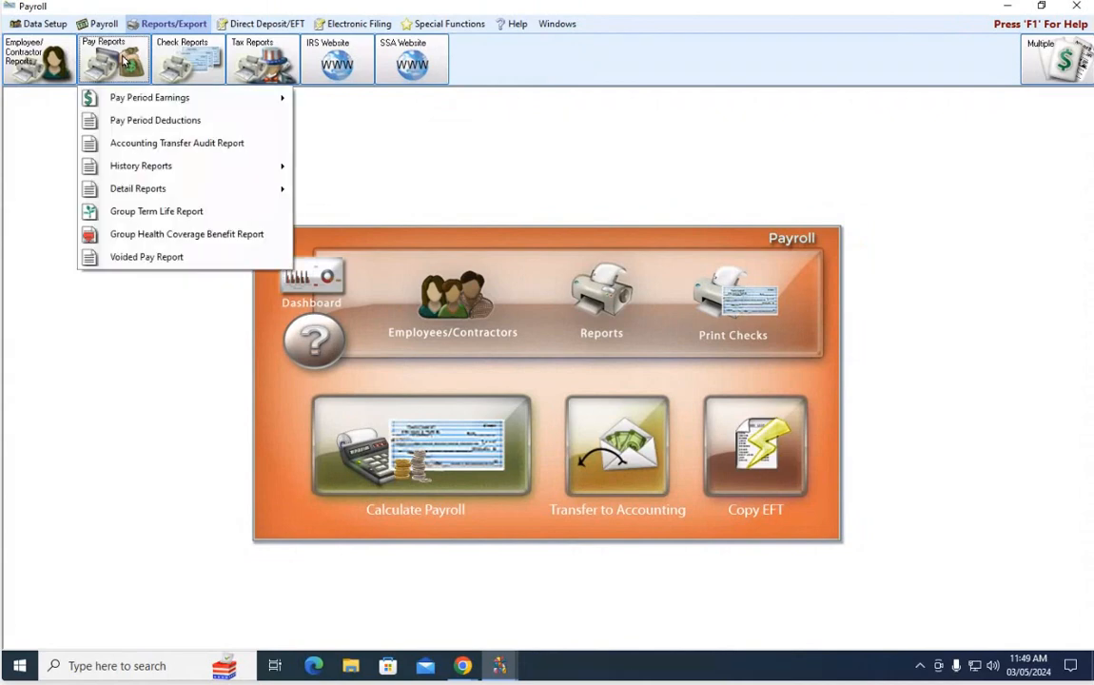
{"action": "mouse_move", "coordinate": [128, 177]}
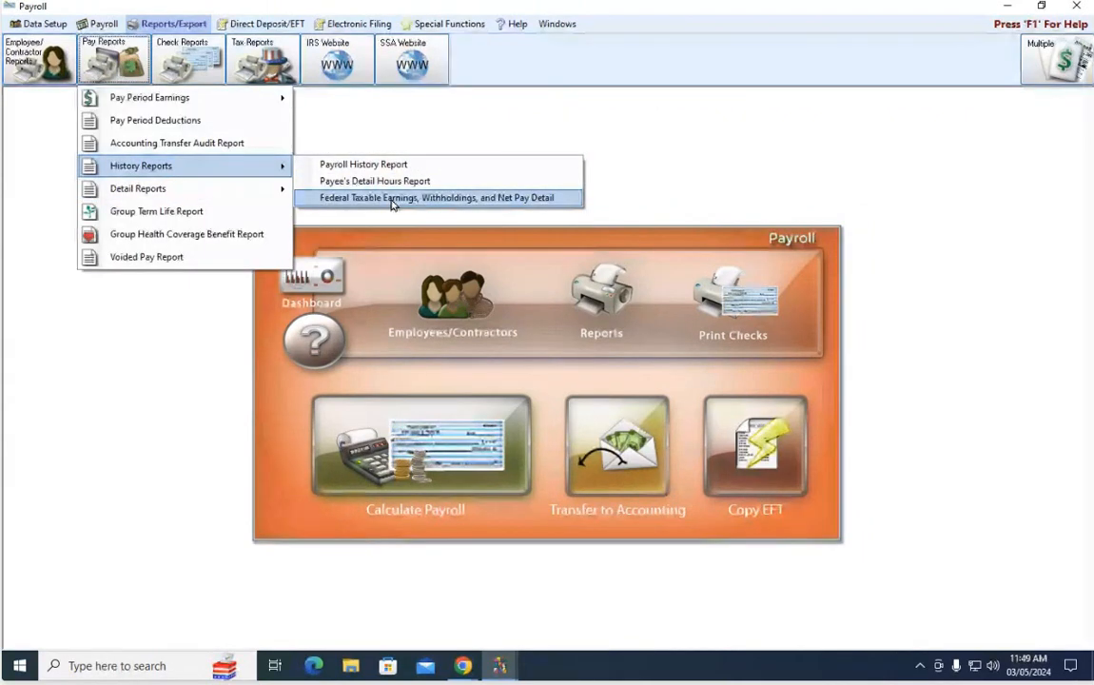
{"action": "left_click", "coordinate": [400, 197]}
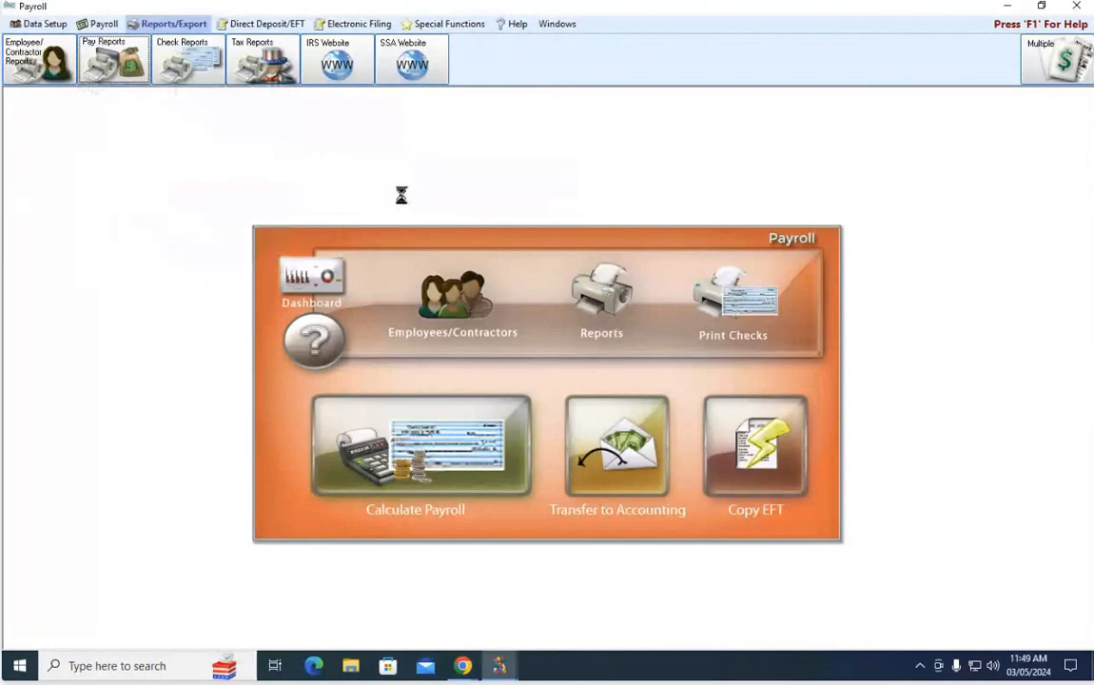
{"action": "left_click", "coordinate": [269, 287]}
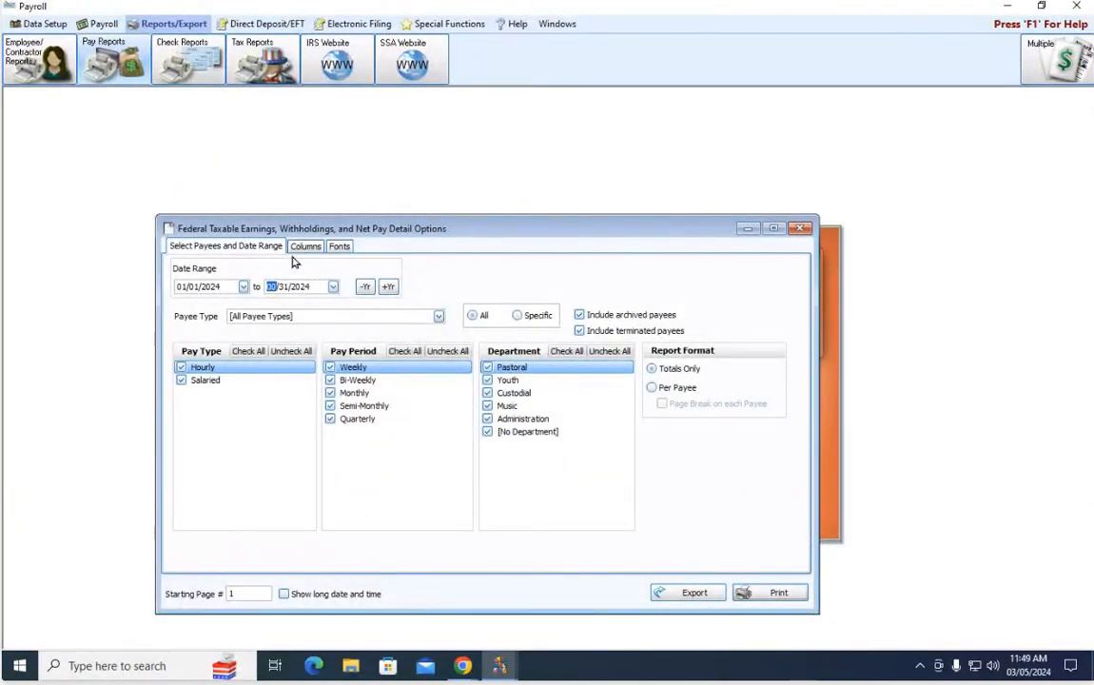
{"action": "key", "text": "Right"}
Preview the report in the Per Payee format with a page break on each payee, and close the preview.
{"action": "left_click", "coordinate": [652, 388]}
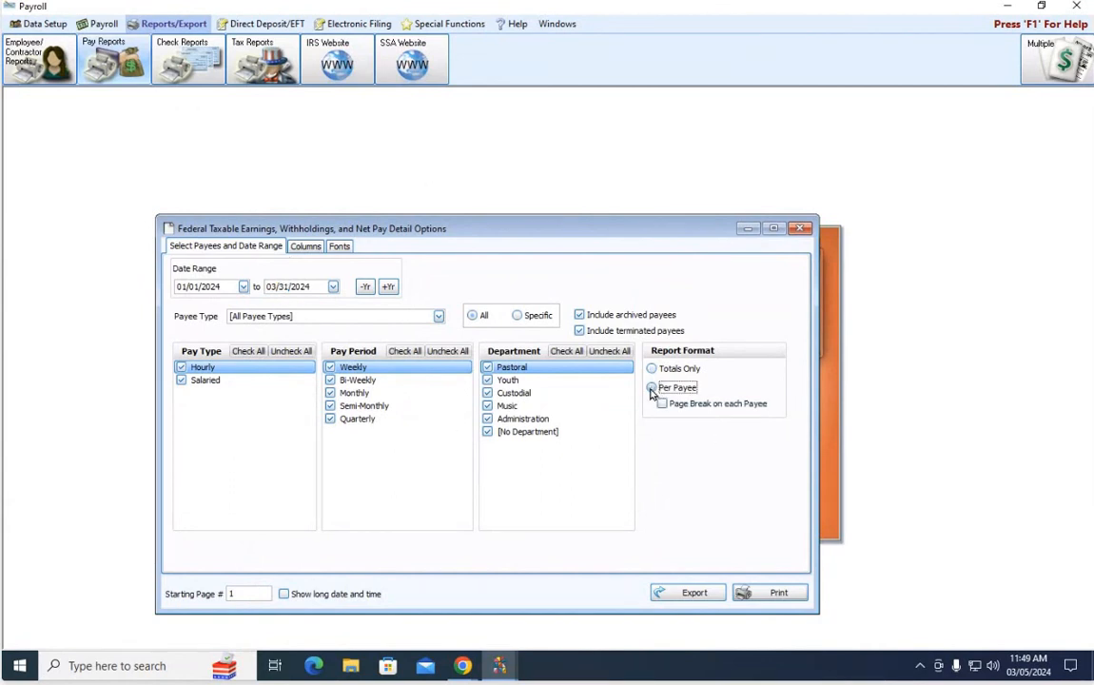
{"action": "left_click", "coordinate": [664, 404]}
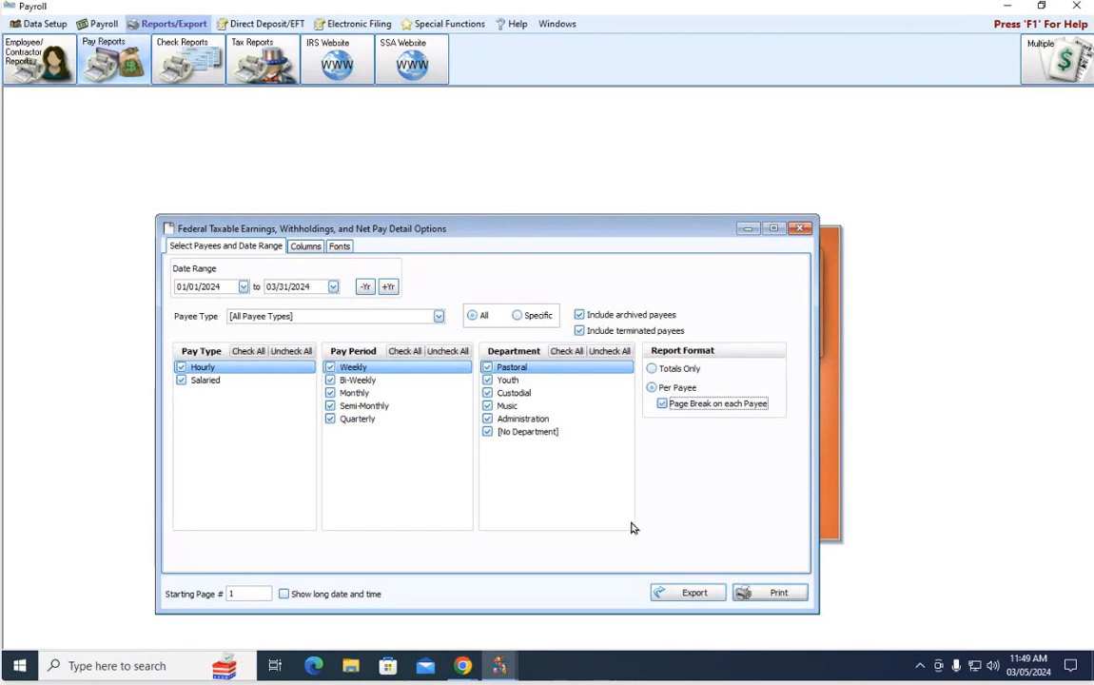
{"action": "left_click", "coordinate": [766, 592]}
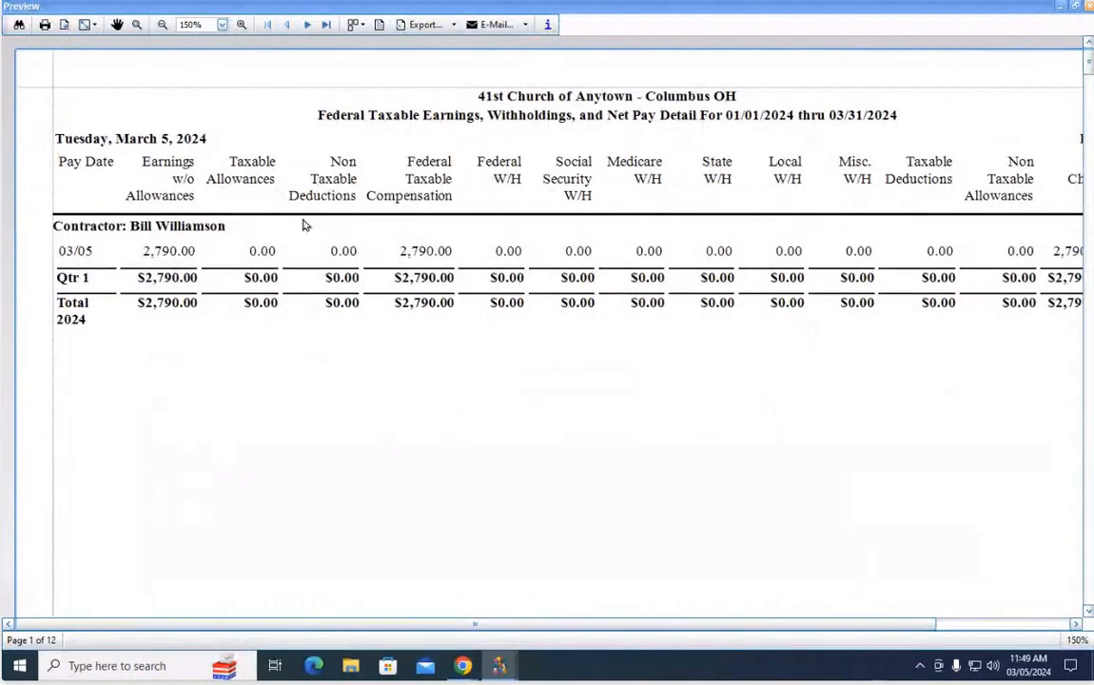
{"action": "left_click", "coordinate": [1089, 6]}
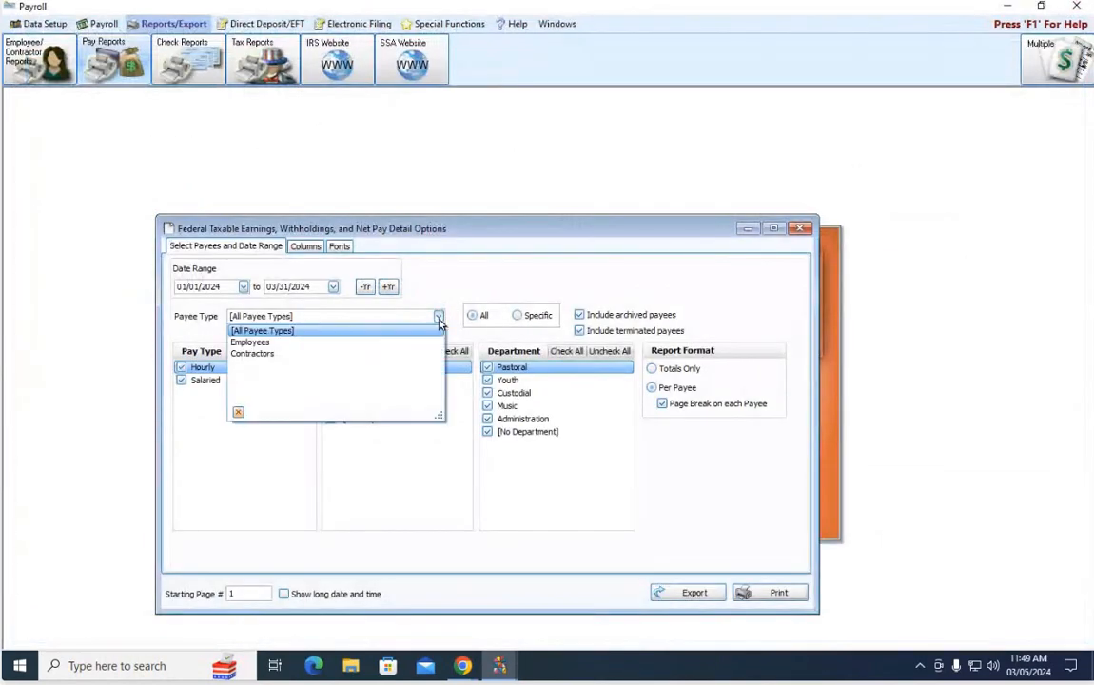
Set the payee type to Employees, preview the per-payee report, and examine all columns of the first employee's page.
{"action": "left_click", "coordinate": [252, 343]}
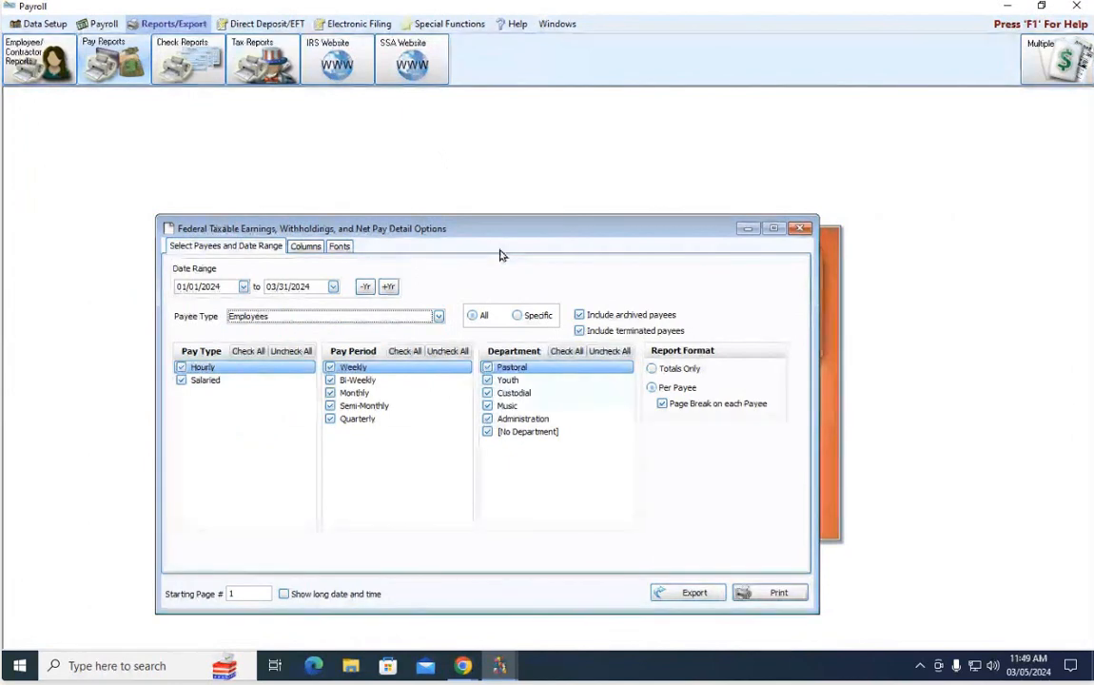
{"action": "left_click", "coordinate": [776, 591]}
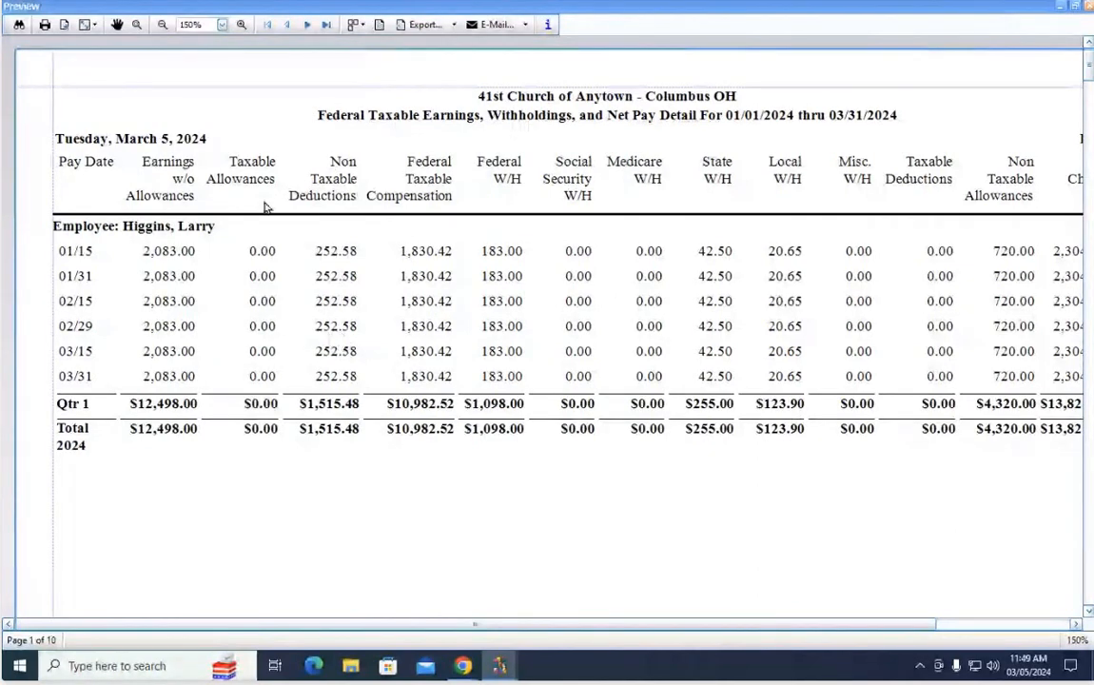
{"action": "left_click_drag", "start_coordinate": [373, 623], "coordinate": [568, 580]}
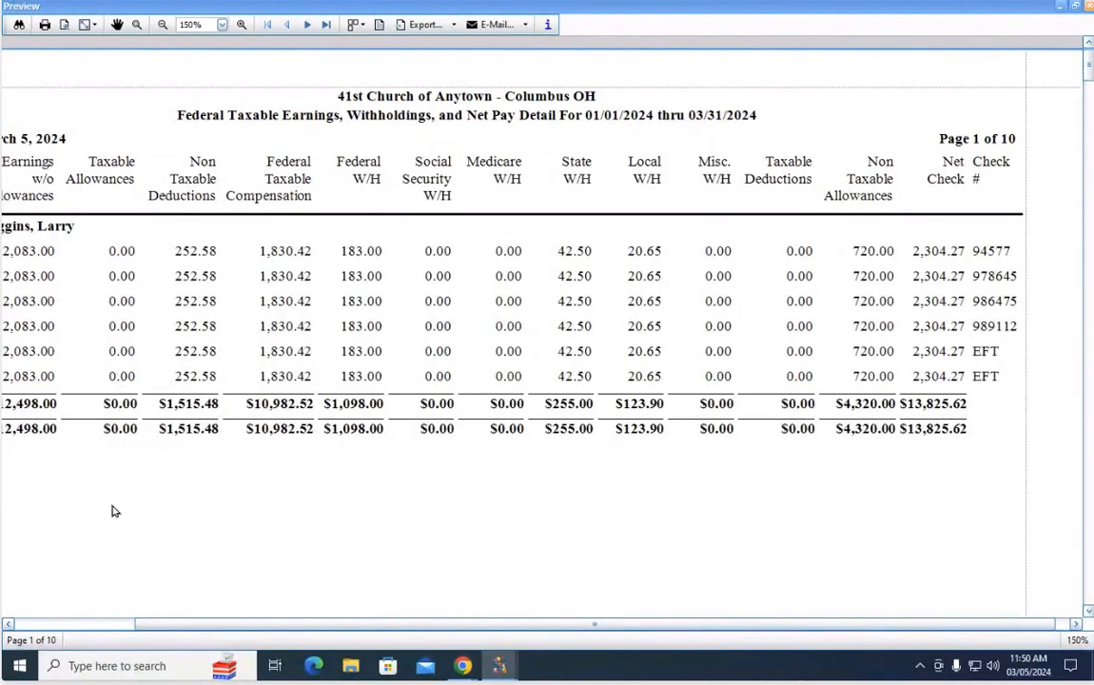
{"action": "left_click_drag", "start_coordinate": [149, 628], "coordinate": [26, 628]}
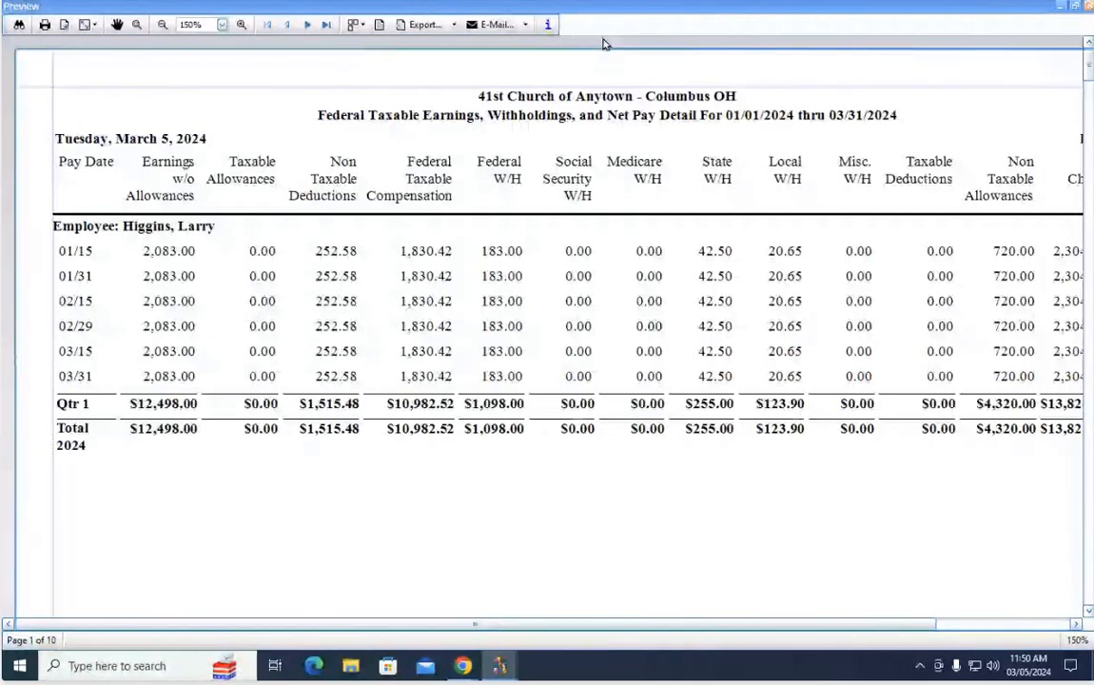
{"action": "scroll", "coordinate": [620, 225], "scroll_direction": "down", "scroll_amount": 2}
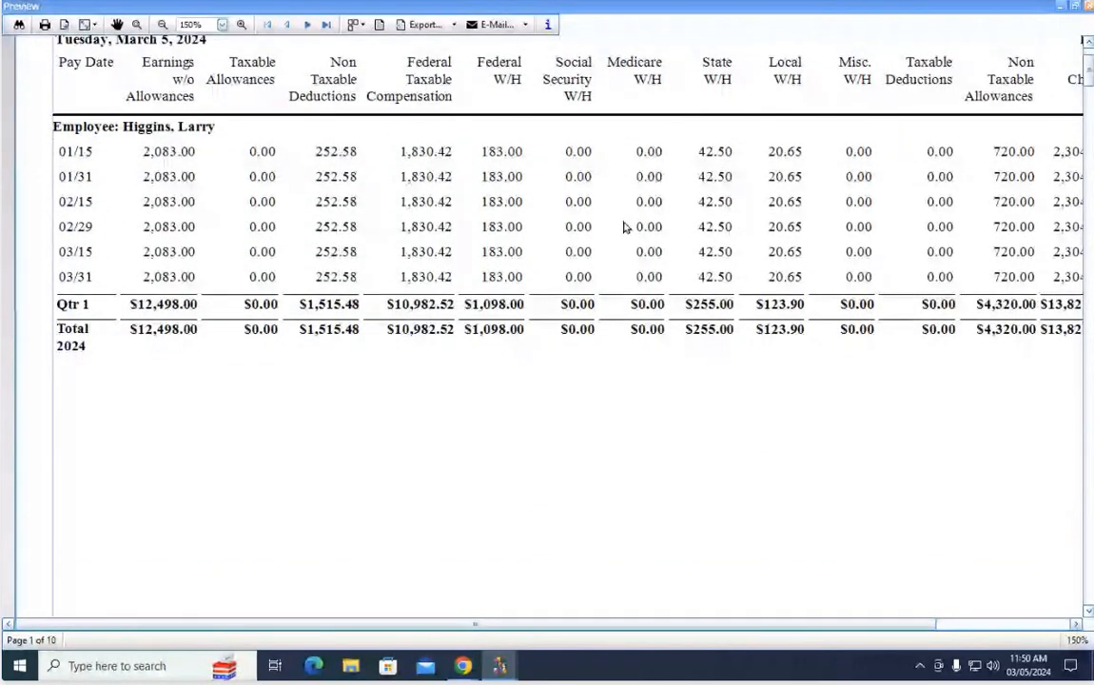
{"action": "scroll", "coordinate": [624, 231], "scroll_direction": "up", "scroll_amount": 2}
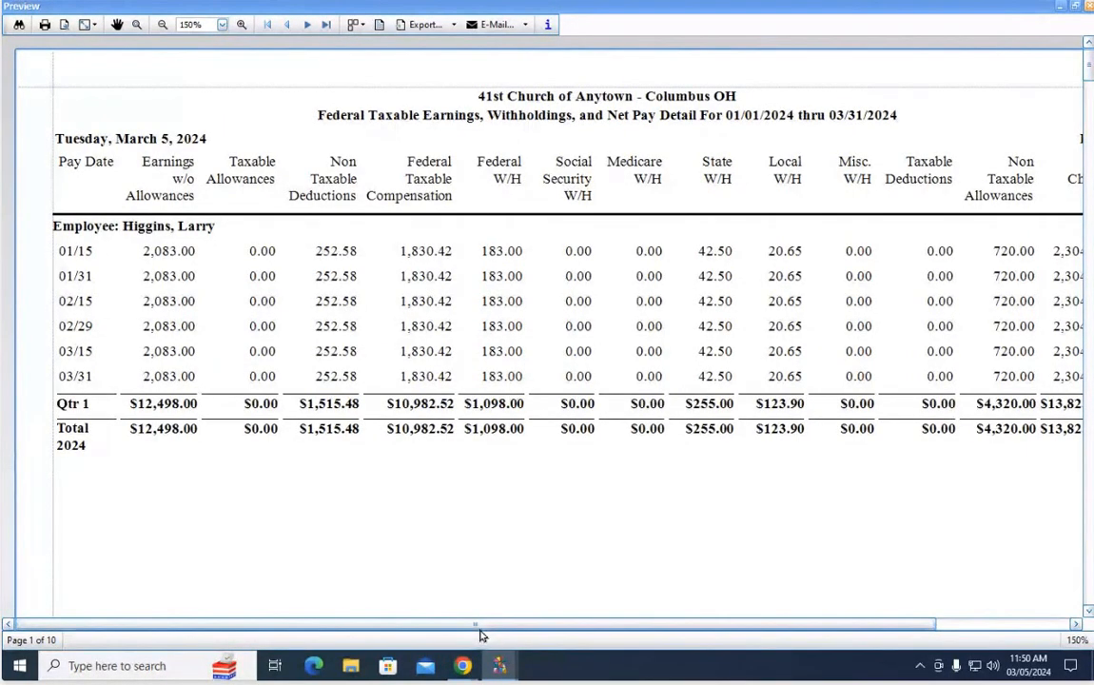
{"action": "left_click_drag", "start_coordinate": [481, 625], "coordinate": [642, 606]}
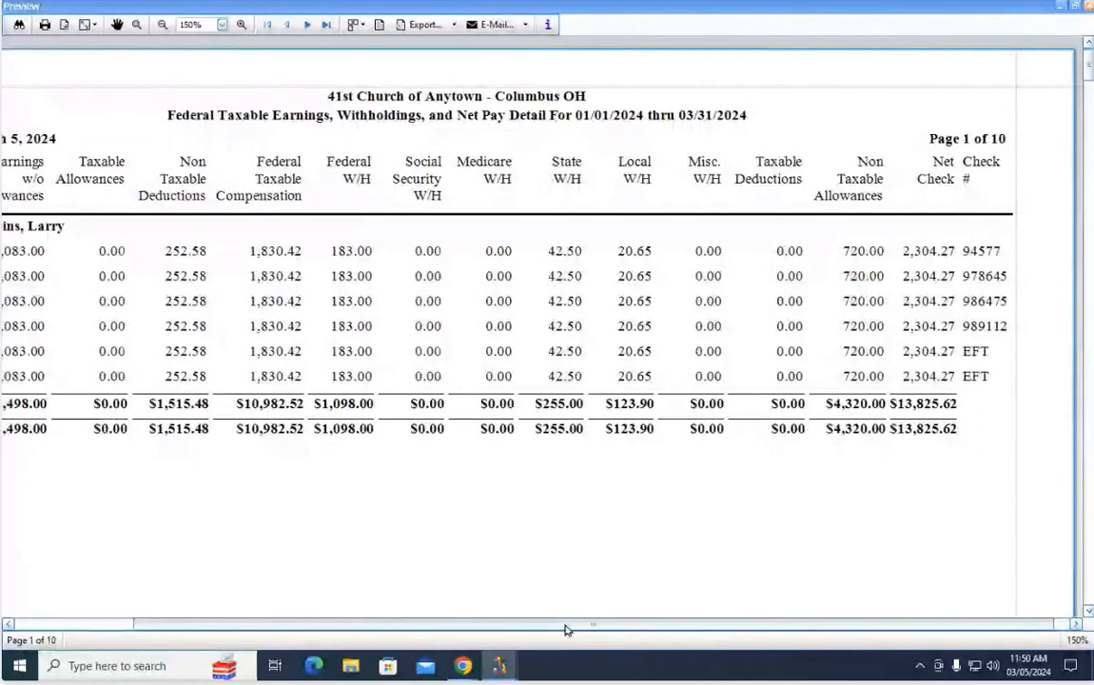
{"action": "left_click_drag", "start_coordinate": [567, 628], "coordinate": [250, 666]}
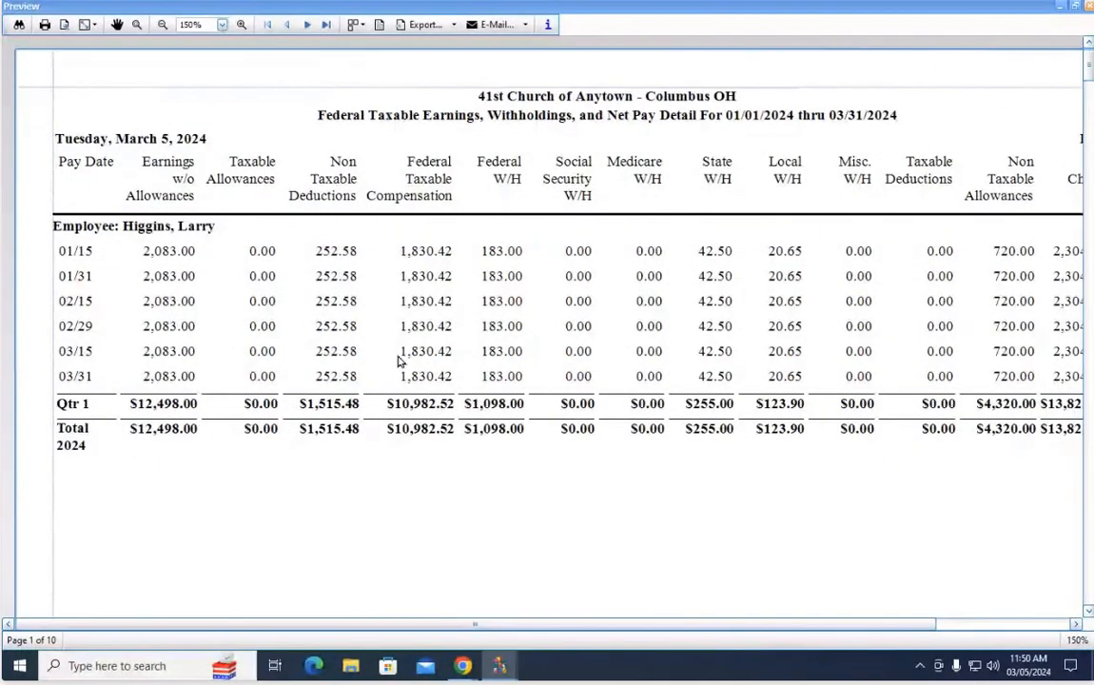